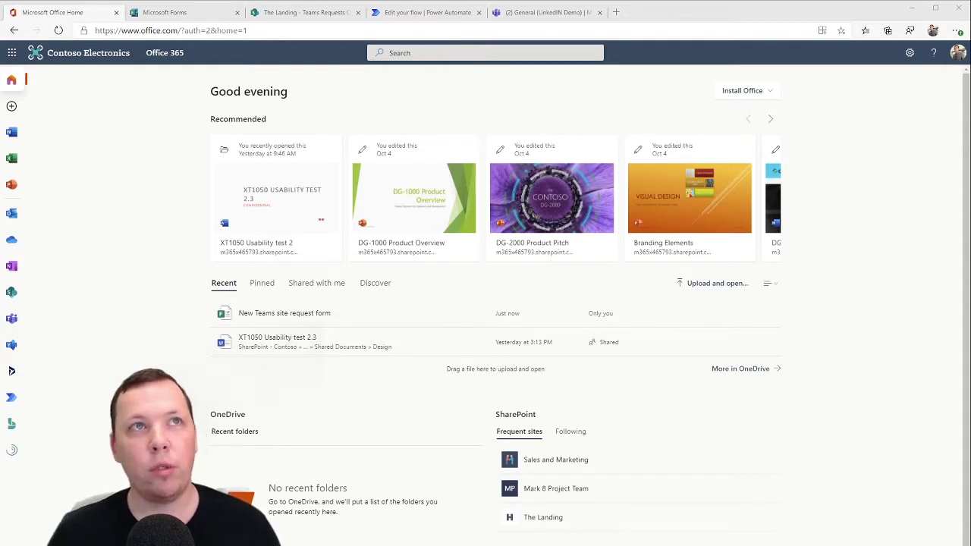
Switch to the New Teams site request form in Forms and scroll through its six required questions
{"action": "left_click", "coordinate": [163, 14]}
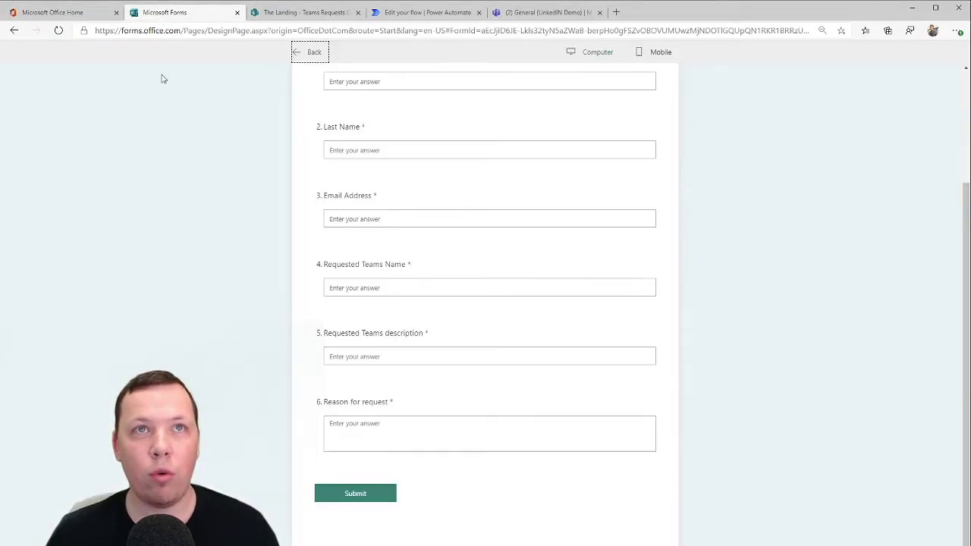
{"action": "scroll", "coordinate": [172, 289], "scroll_direction": "up", "scroll_amount": 2}
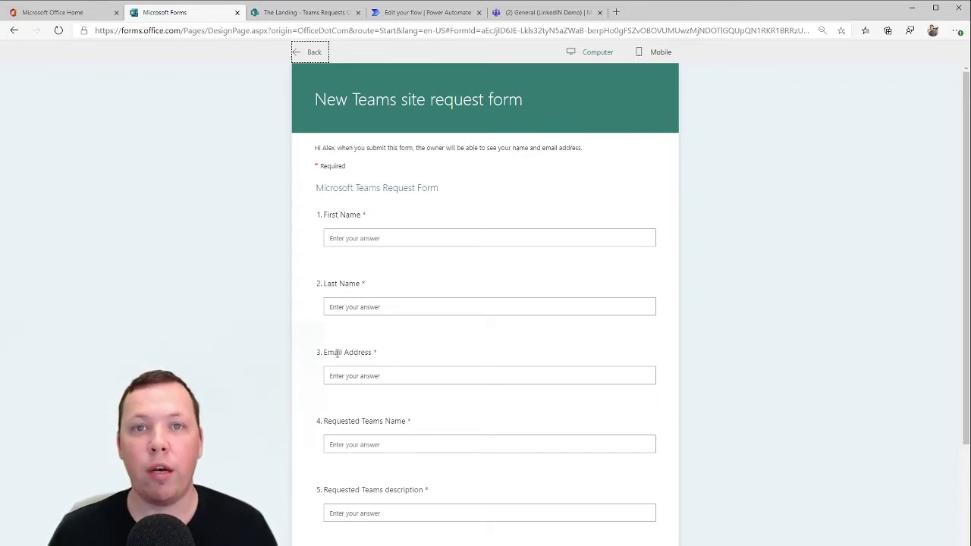
{"action": "scroll", "coordinate": [245, 382], "scroll_direction": "down", "scroll_amount": 3}
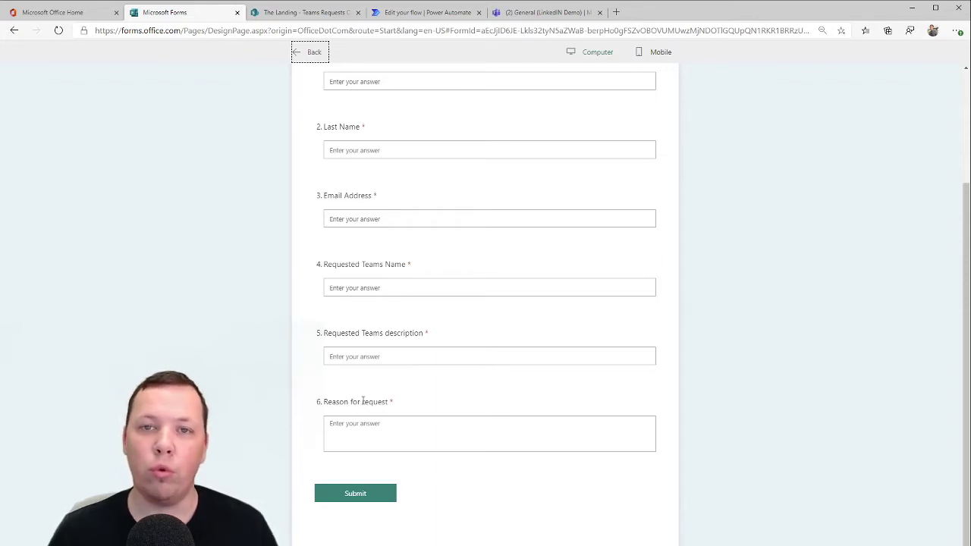
Switch to the Teams Requests Overview list on The Landing SharePoint site
{"action": "left_click", "coordinate": [326, 13]}
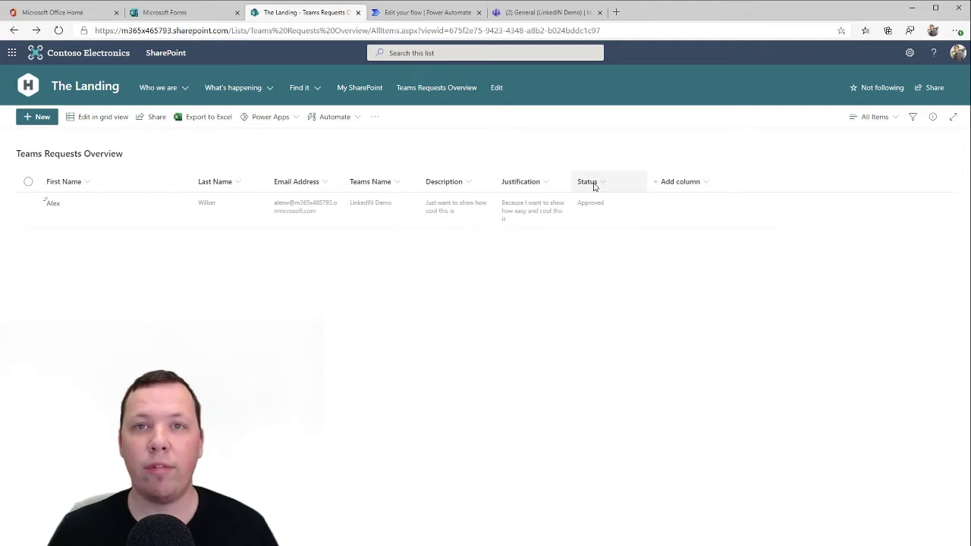
{"action": "left_click", "coordinate": [676, 187]}
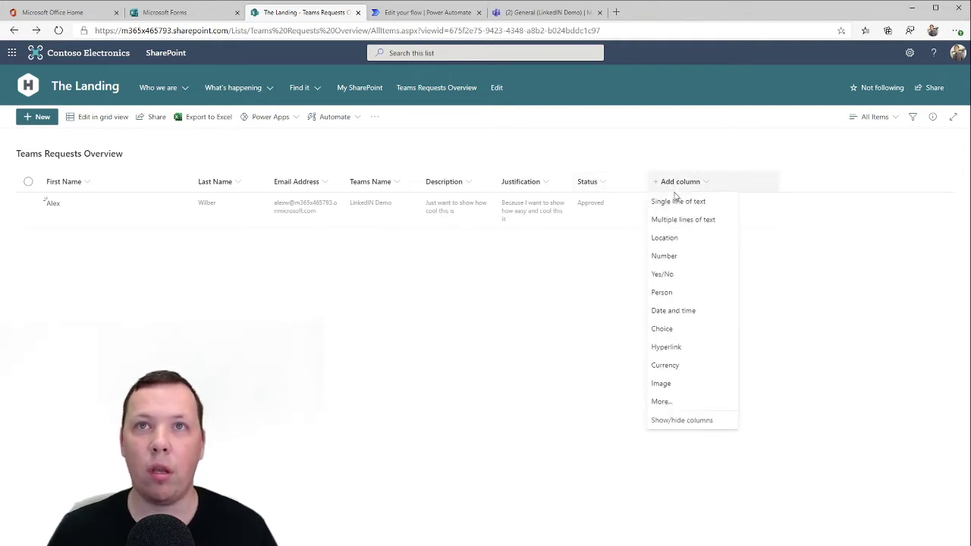
{"action": "left_click", "coordinate": [675, 204]}
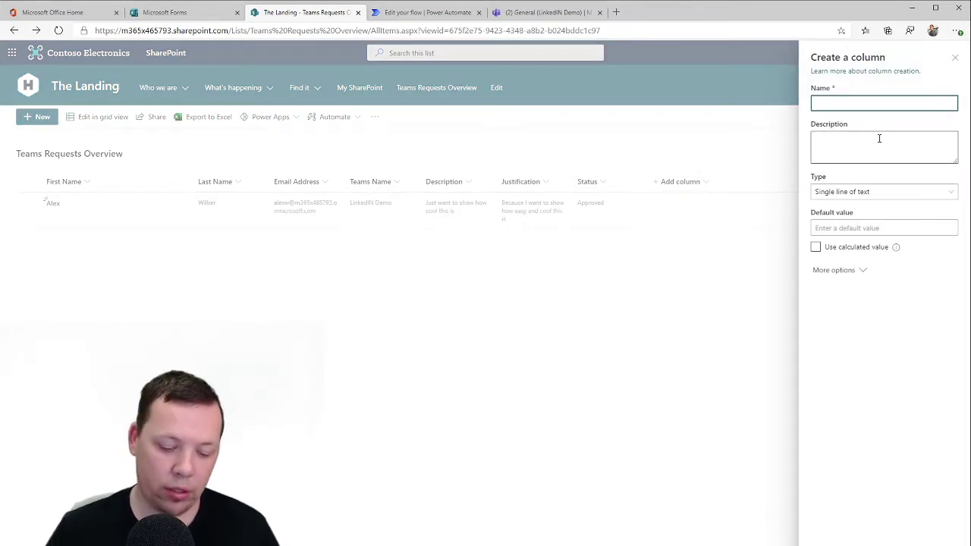
{"action": "type", "text": "Status"}
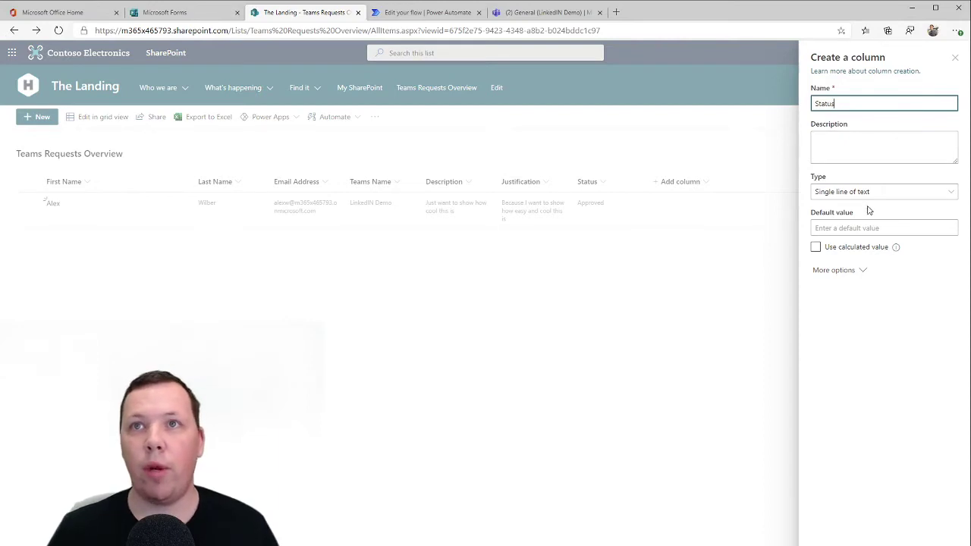
{"action": "left_click", "coordinate": [858, 228]}
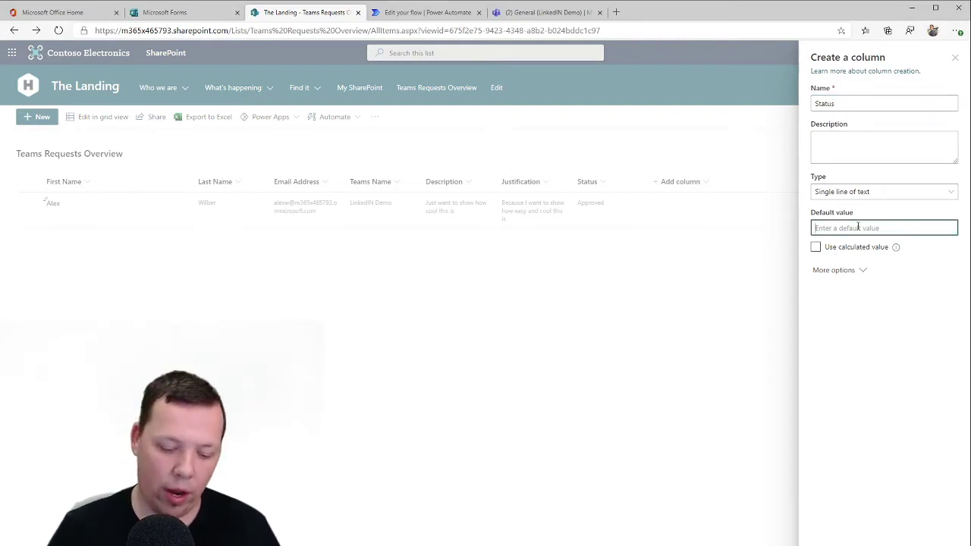
{"action": "type", "text": "Pending"}
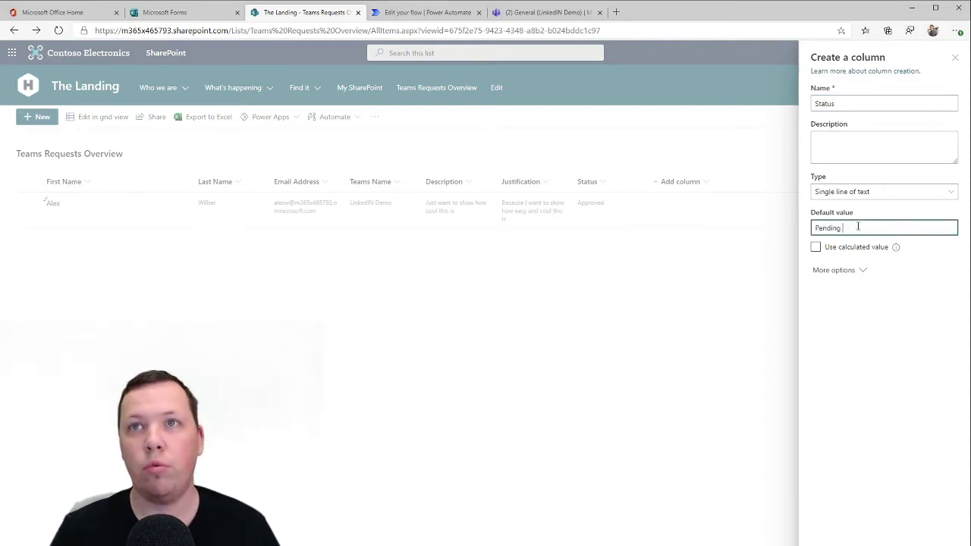
{"action": "type", "text": " Approval"}
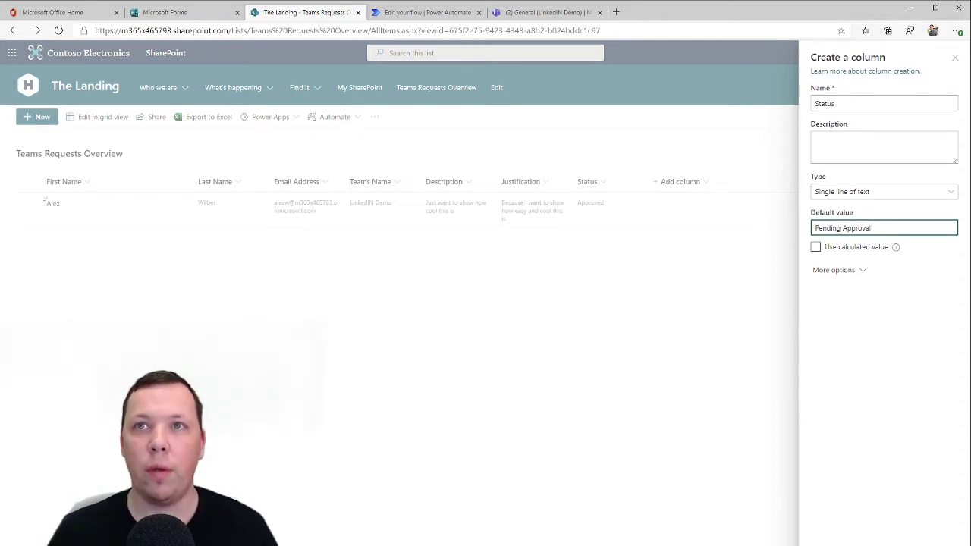
{"action": "left_click", "coordinate": [873, 543]}
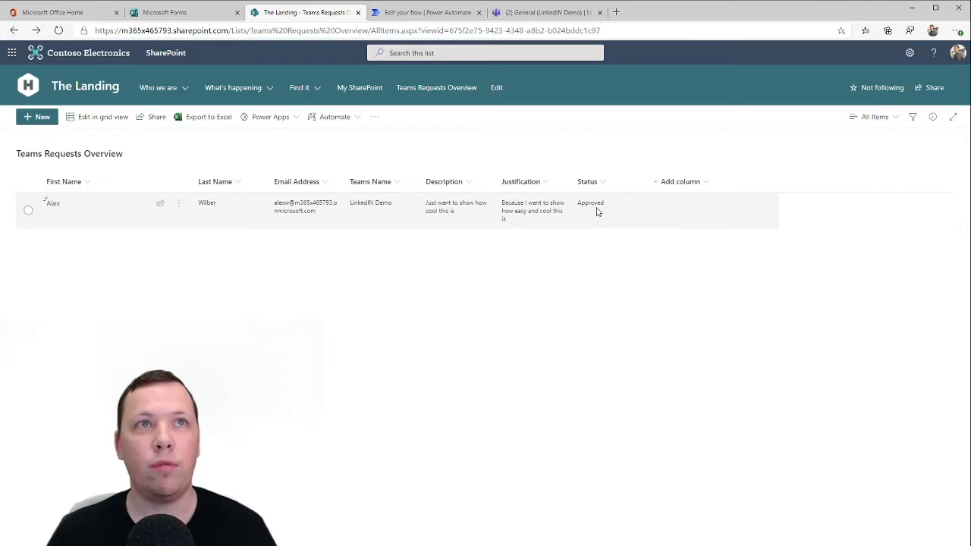
Return to the Teams Approval Flow editor and expand its trigger to show the New Teams site request form
{"action": "left_click", "coordinate": [403, 16]}
{"action": "scroll", "coordinate": [377, 193], "scroll_direction": "up", "scroll_amount": 6}
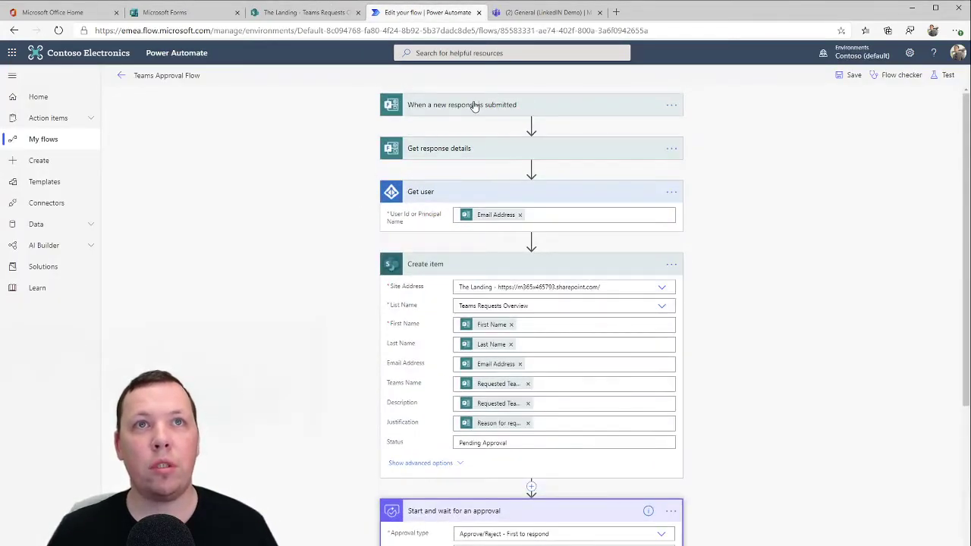
{"action": "left_click", "coordinate": [474, 106]}
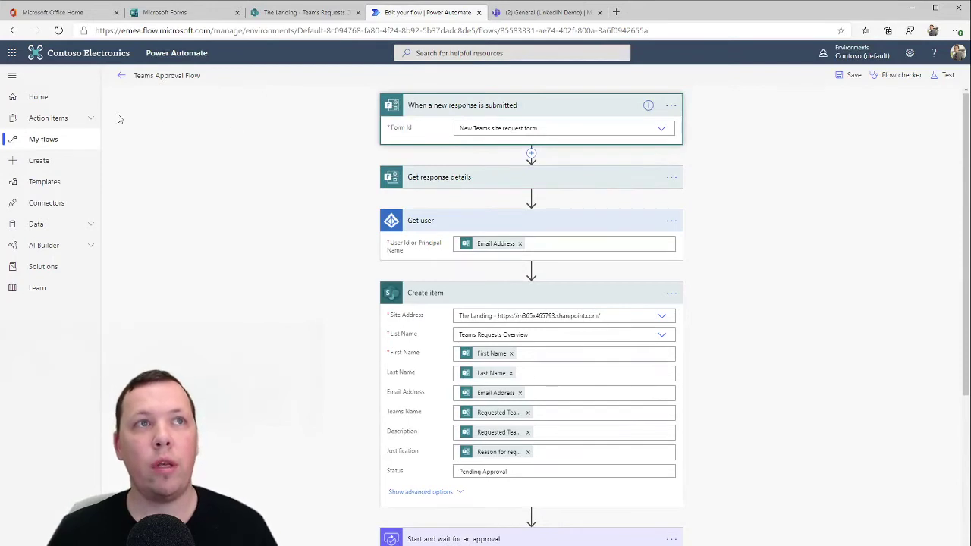
Preview an automated flow named 'ddfdsgdfgf' with a Forms trigger, then discard it and return to the editor
{"action": "middle_click", "coordinate": [68, 162]}
{"action": "left_click", "coordinate": [520, 15]}
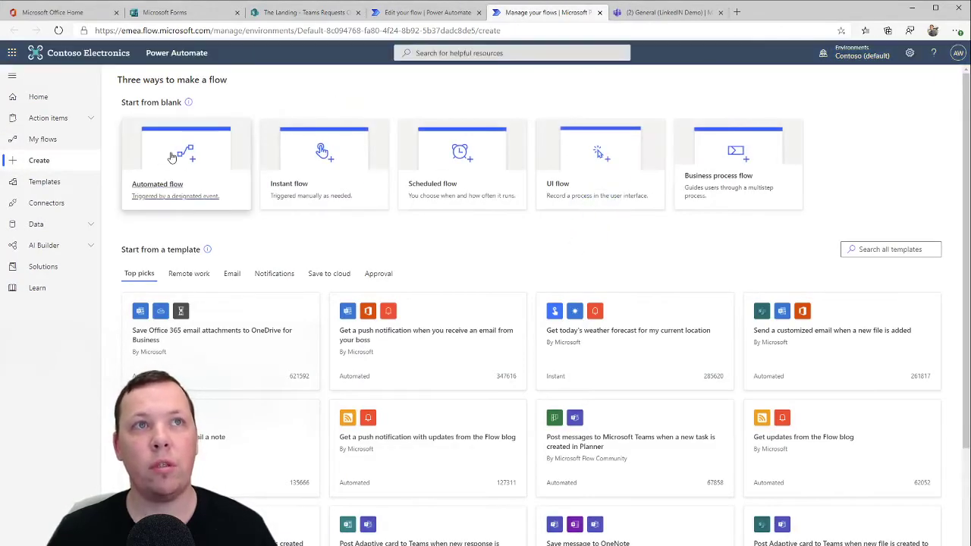
{"action": "left_click", "coordinate": [172, 156]}
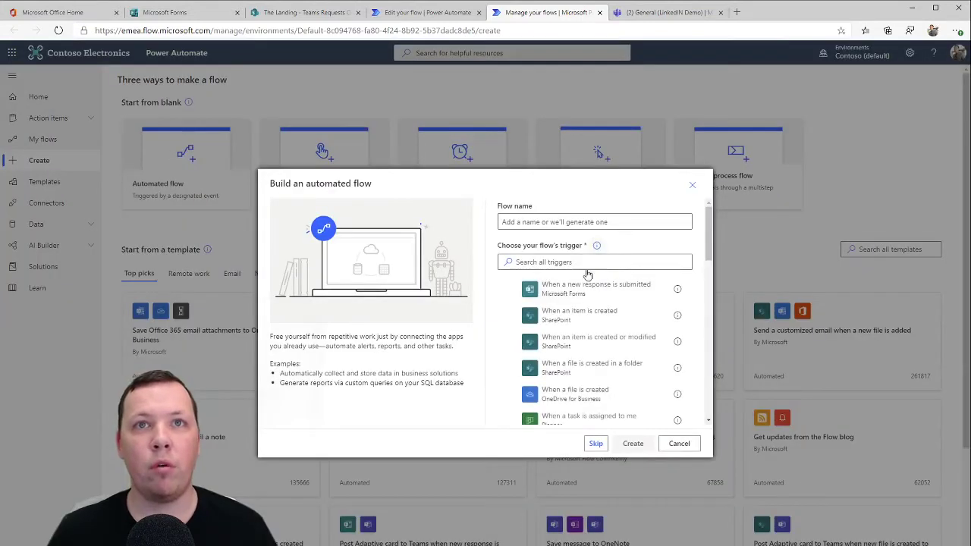
{"action": "left_click", "coordinate": [586, 223]}
{"action": "type", "text": "ddfdsgdfgf"}
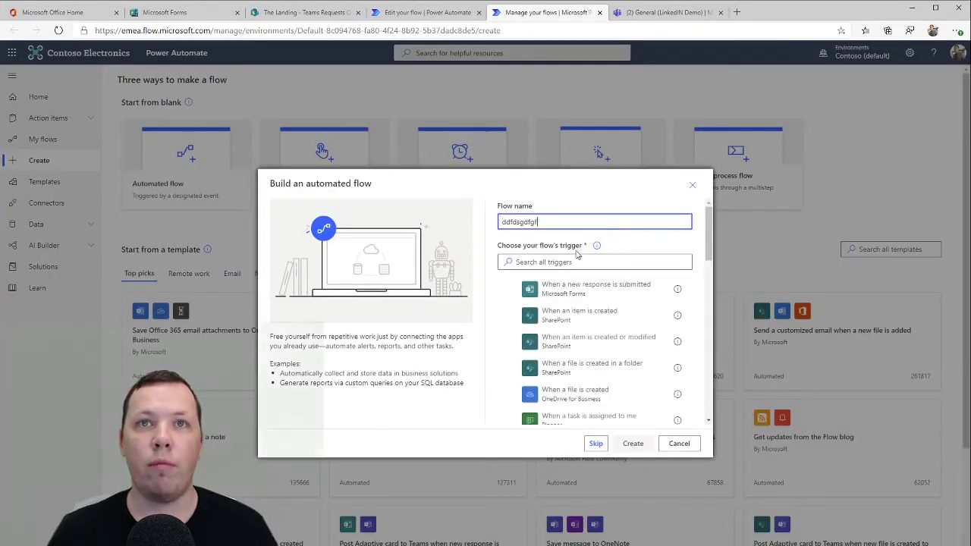
{"action": "left_click", "coordinate": [571, 292]}
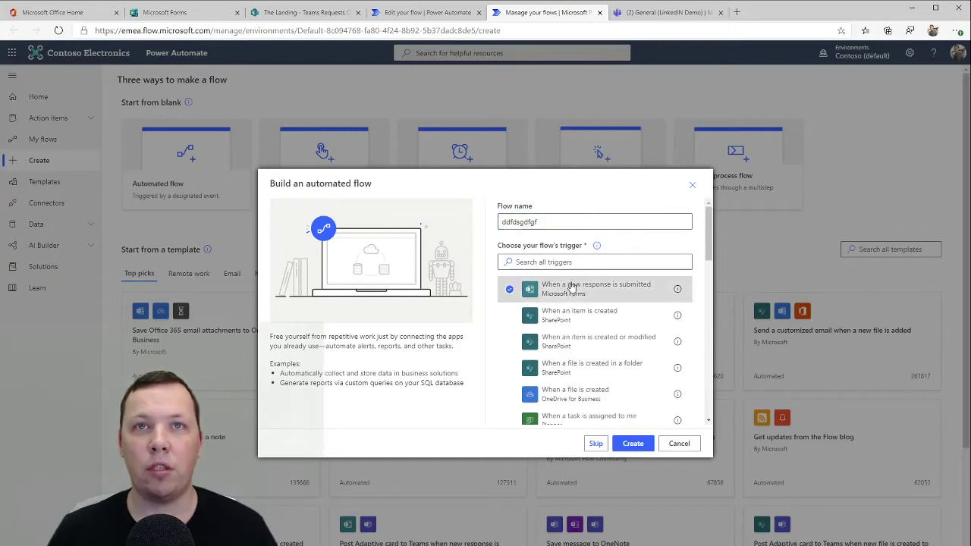
{"action": "left_click", "coordinate": [680, 444]}
{"action": "left_click", "coordinate": [425, 12]}
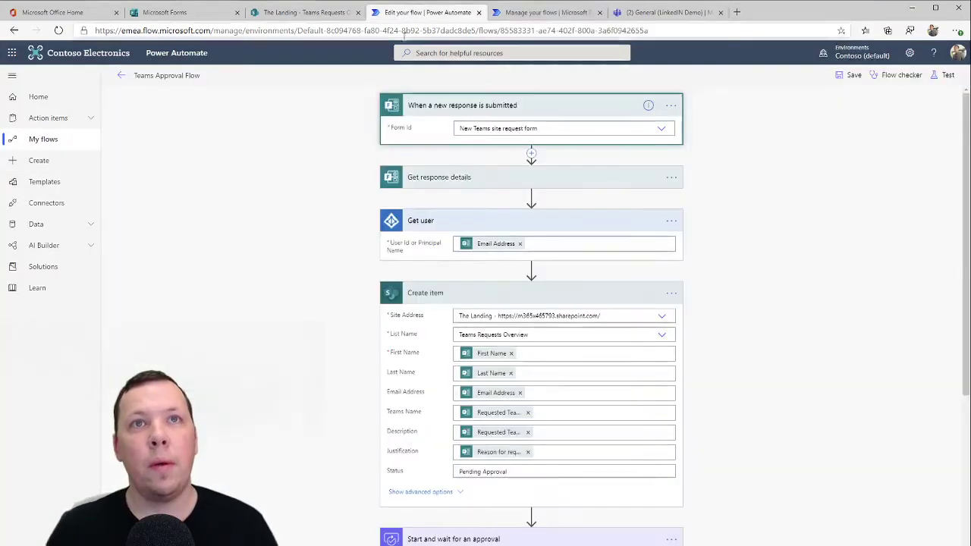
Confirm the trigger's form, then inspect the Form Id and Response Id in Get response details
{"action": "left_click", "coordinate": [660, 130]}
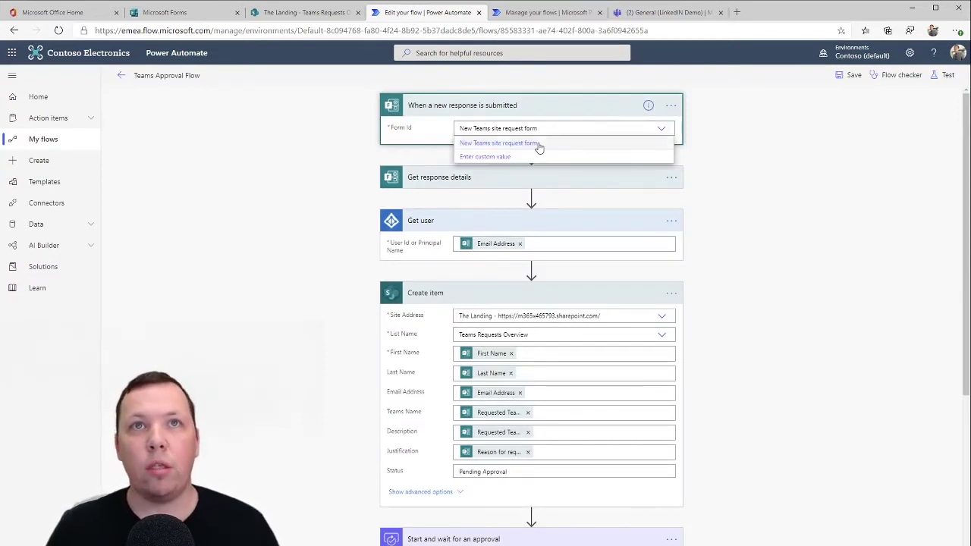
{"action": "left_click", "coordinate": [326, 199]}
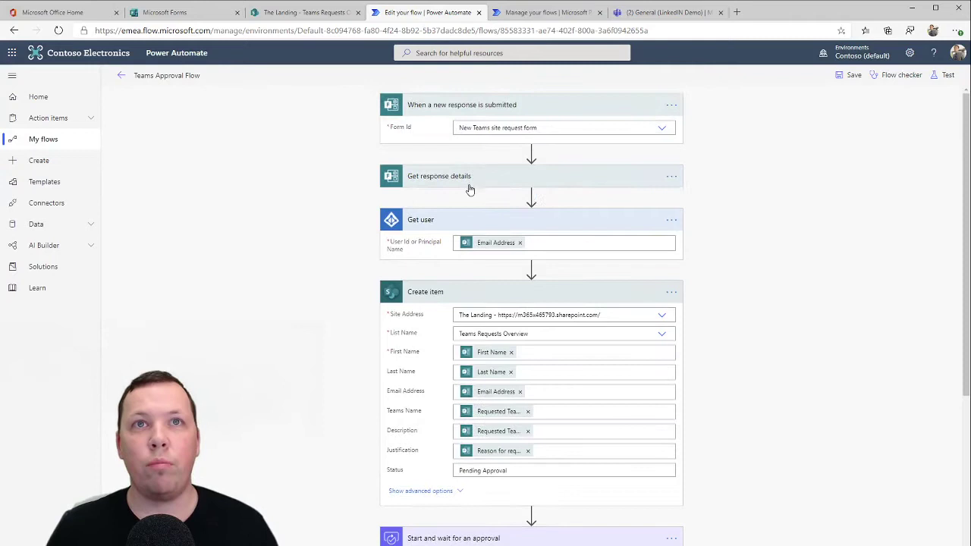
{"action": "left_click", "coordinate": [528, 182]}
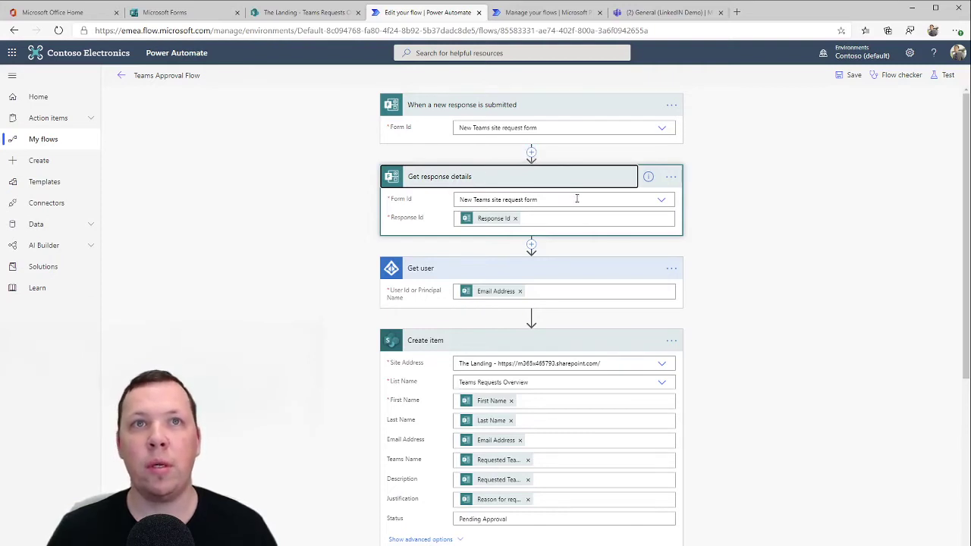
{"action": "left_click", "coordinate": [661, 202]}
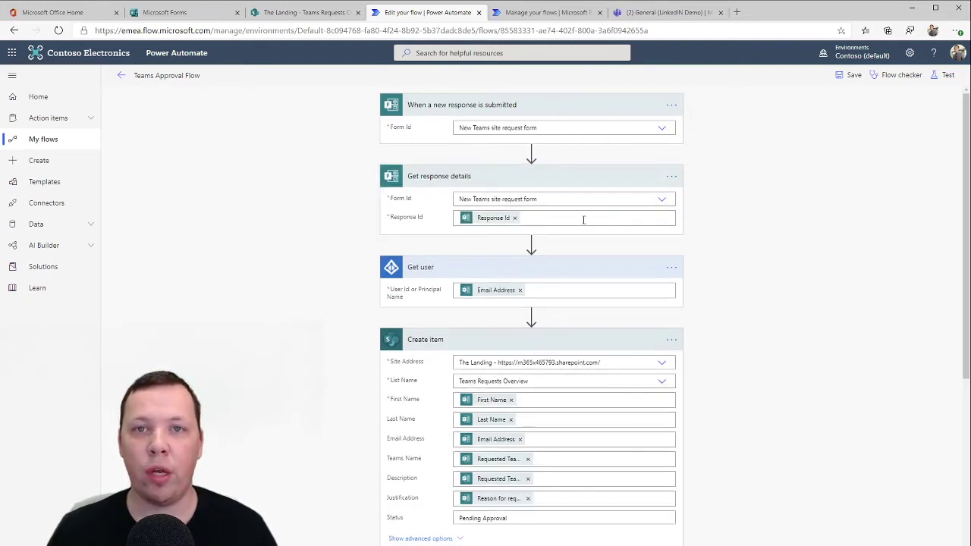
{"action": "left_click", "coordinate": [583, 219]}
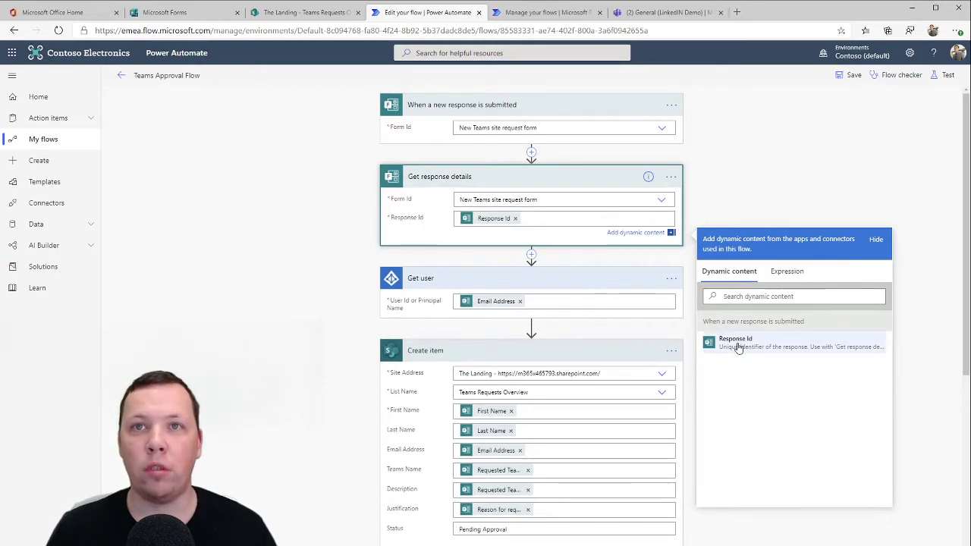
{"action": "left_click", "coordinate": [314, 277]}
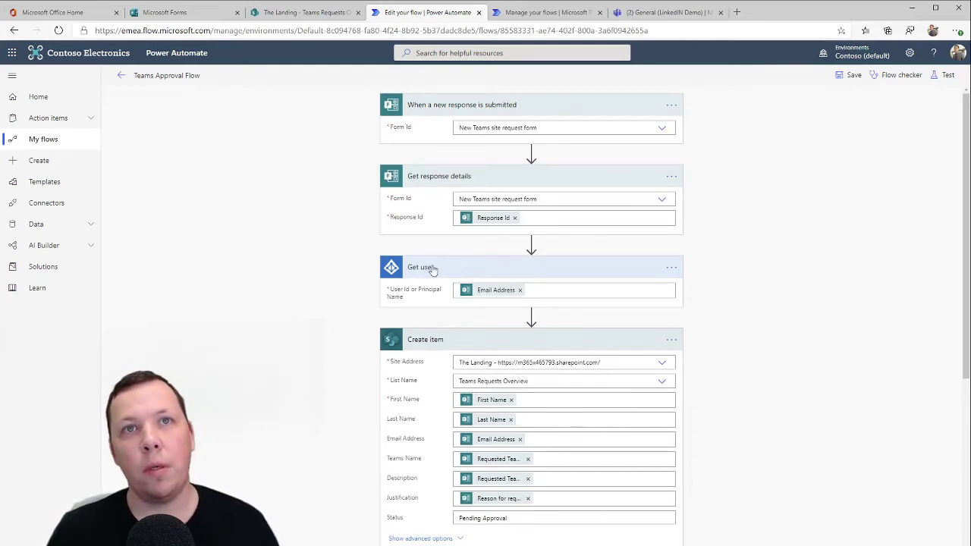
{"action": "mouse_move", "coordinate": [531, 244]}
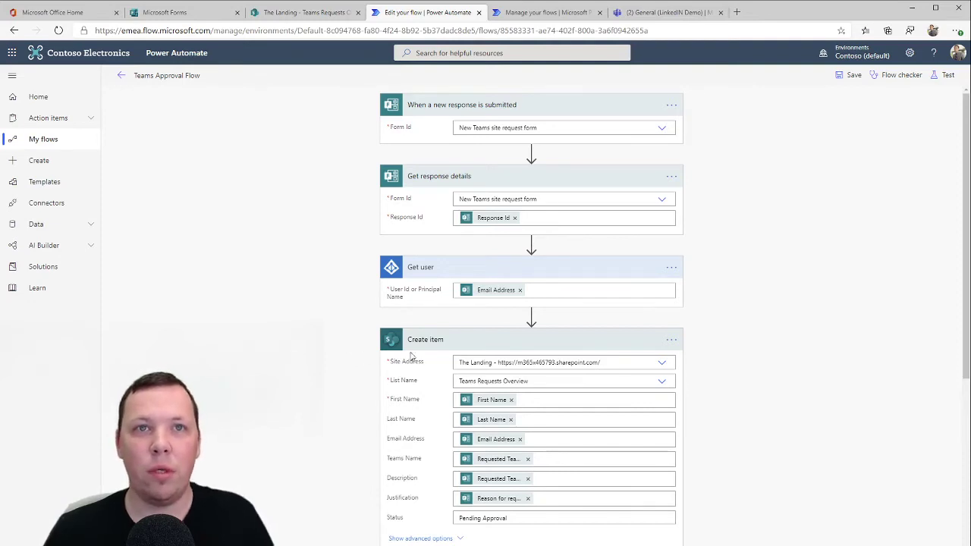
Review Create item: site The Landing, list Teams Requests Overview, First Name mapping, Status Pending Approval
{"action": "mouse_move", "coordinate": [532, 320]}
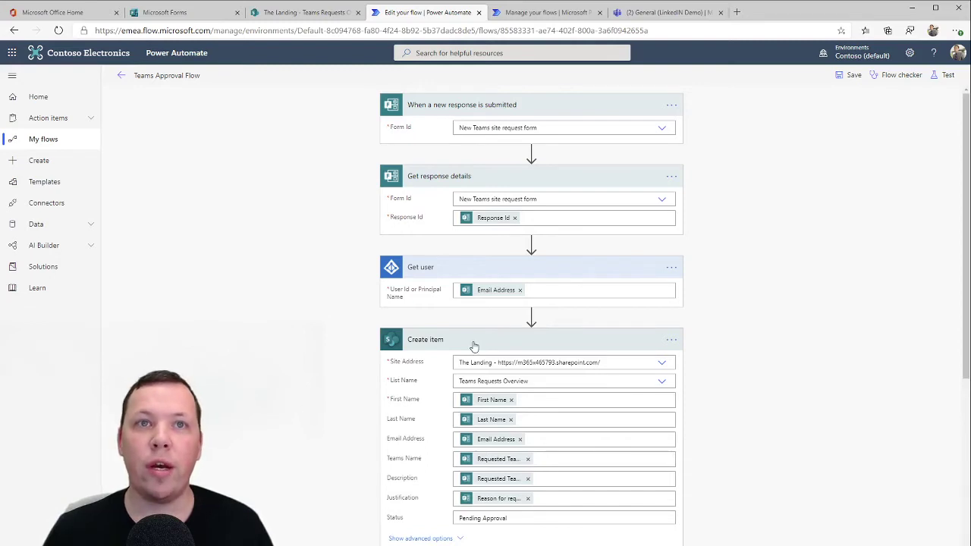
{"action": "left_click", "coordinate": [662, 364]}
{"action": "left_click", "coordinate": [746, 379]}
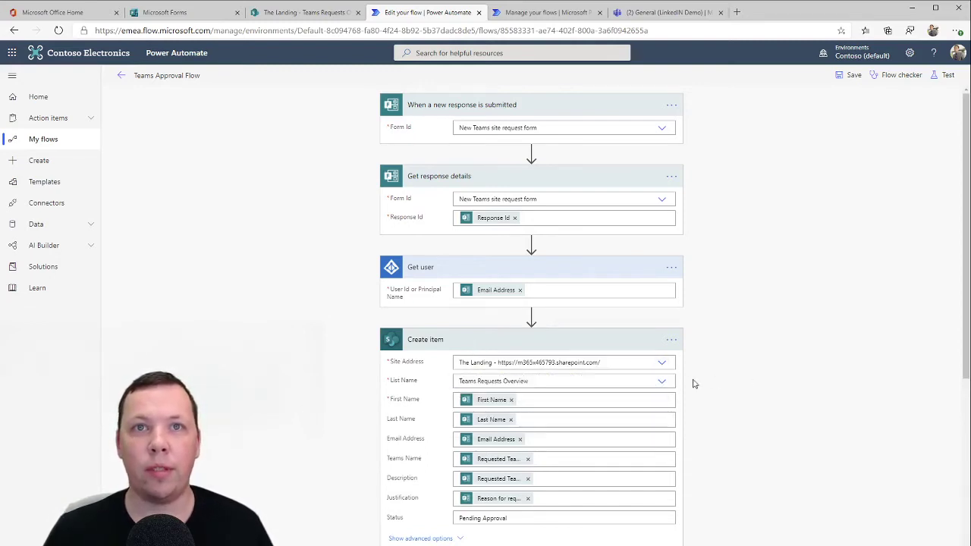
{"action": "left_click", "coordinate": [664, 383]}
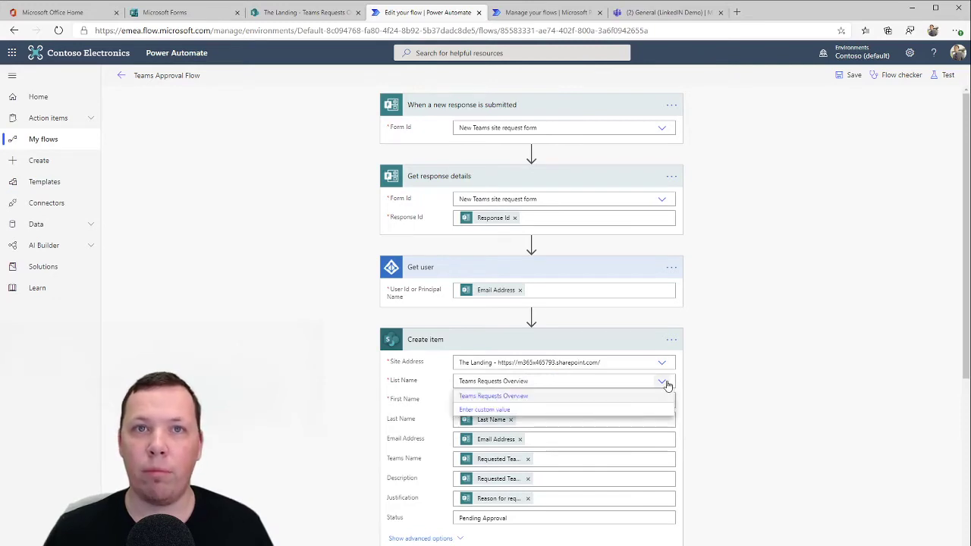
{"action": "left_click", "coordinate": [711, 382]}
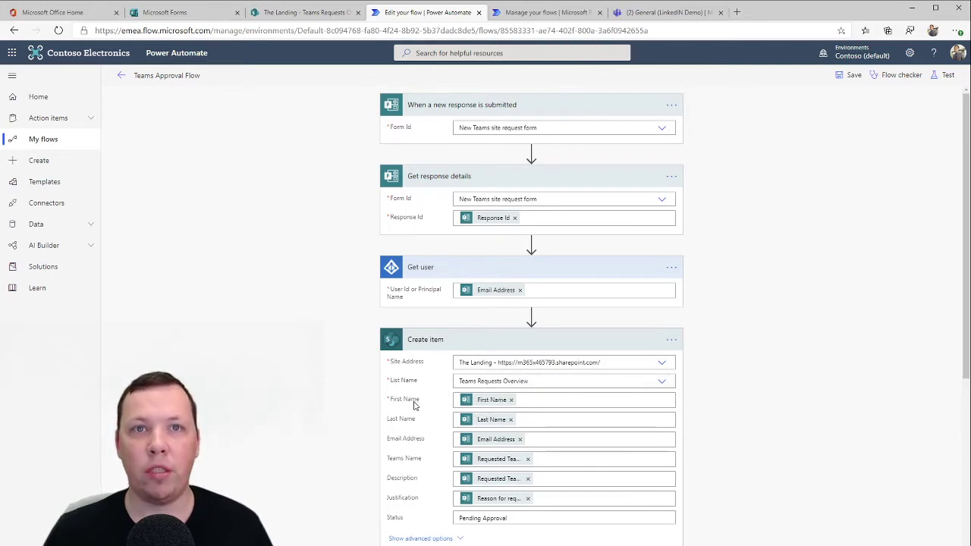
{"action": "left_click", "coordinate": [540, 403]}
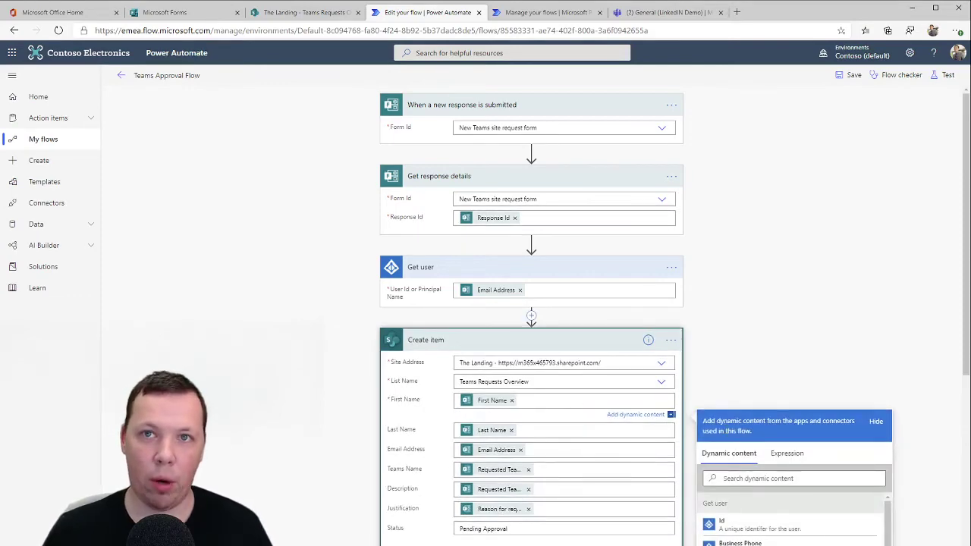
{"action": "scroll", "coordinate": [739, 430], "scroll_direction": "down", "scroll_amount": 3}
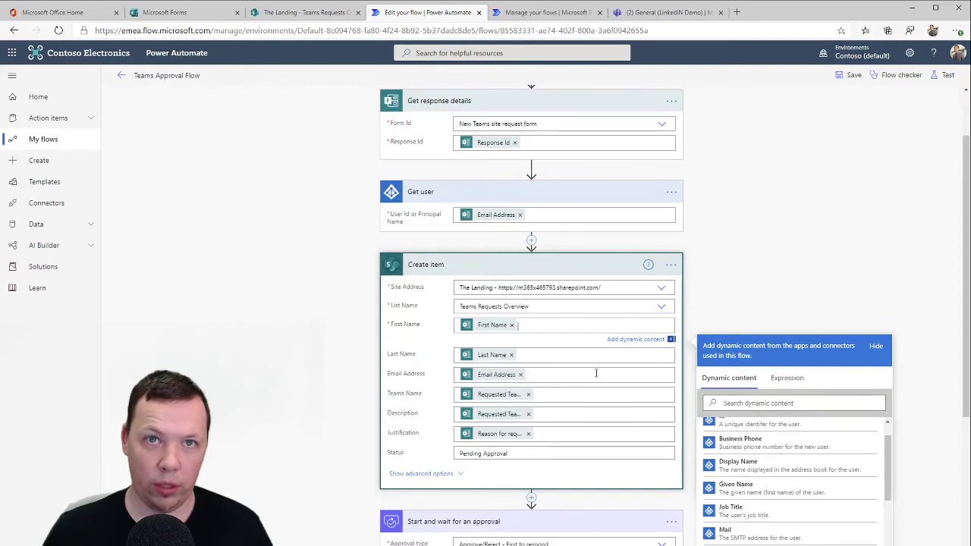
{"action": "left_click", "coordinate": [538, 454]}
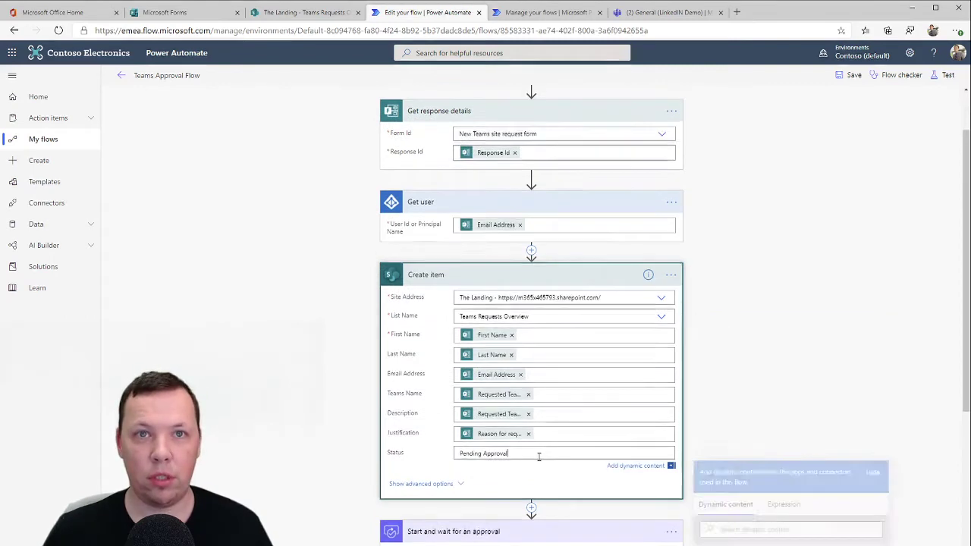
{"action": "left_click", "coordinate": [307, 295]}
{"action": "scroll", "coordinate": [306, 295], "scroll_direction": "down", "scroll_amount": 4}
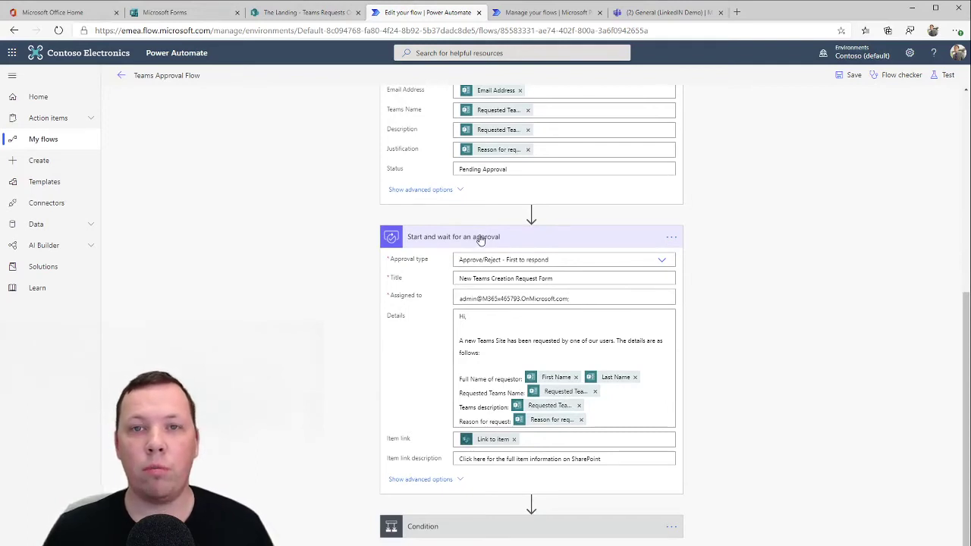
{"action": "mouse_move", "coordinate": [531, 217]}
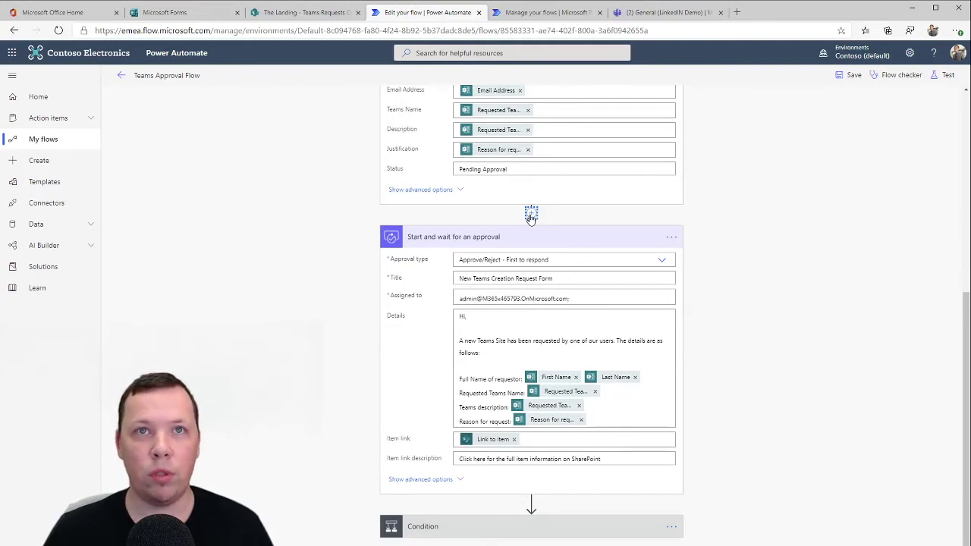
{"action": "left_click", "coordinate": [660, 262]}
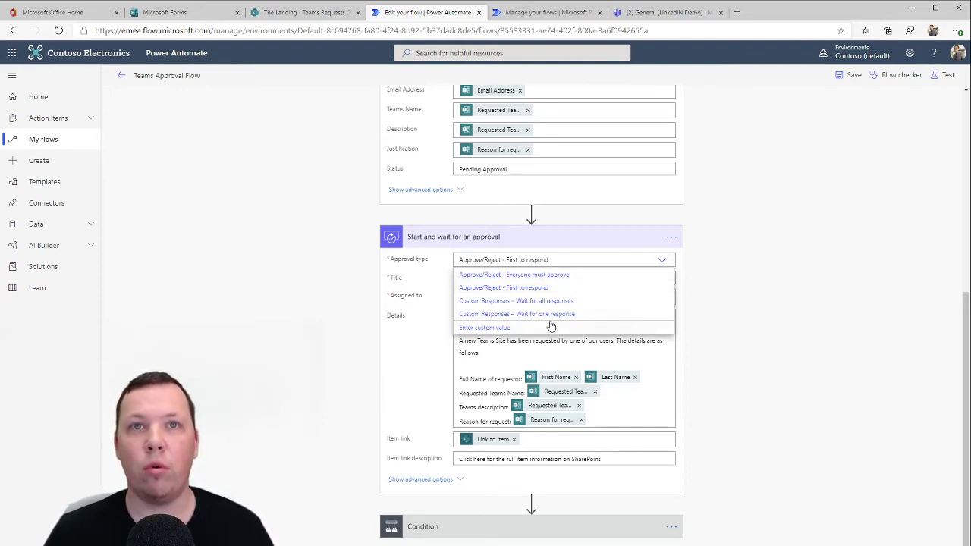
{"action": "left_click", "coordinate": [787, 271]}
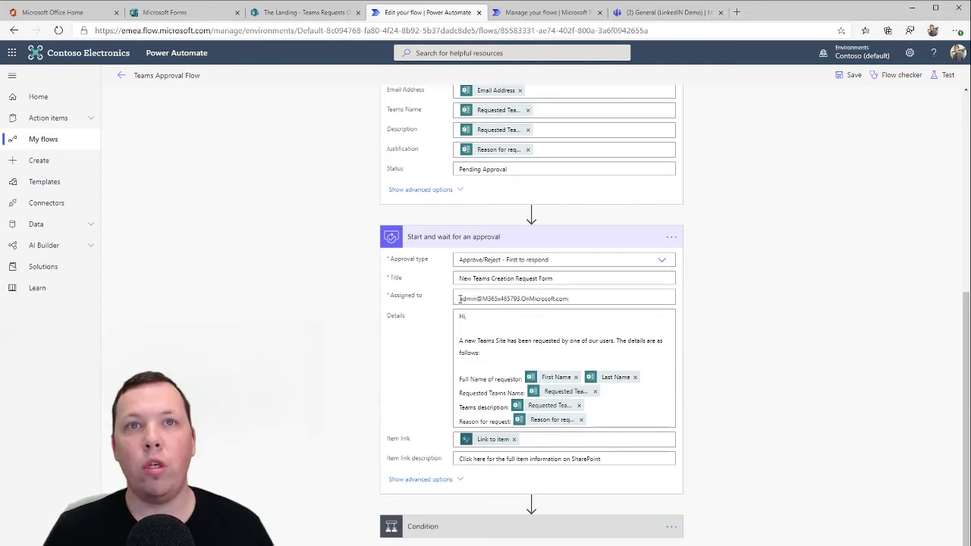
{"action": "left_click_drag", "start_coordinate": [457, 300], "coordinate": [514, 308]}
{"action": "left_click", "coordinate": [578, 299]}
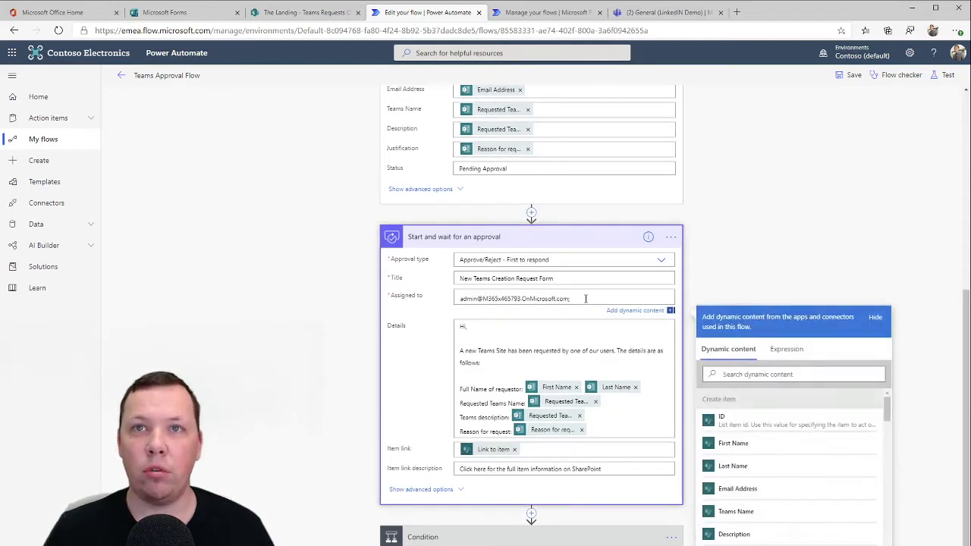
{"action": "key", "text": "BackSpace"}
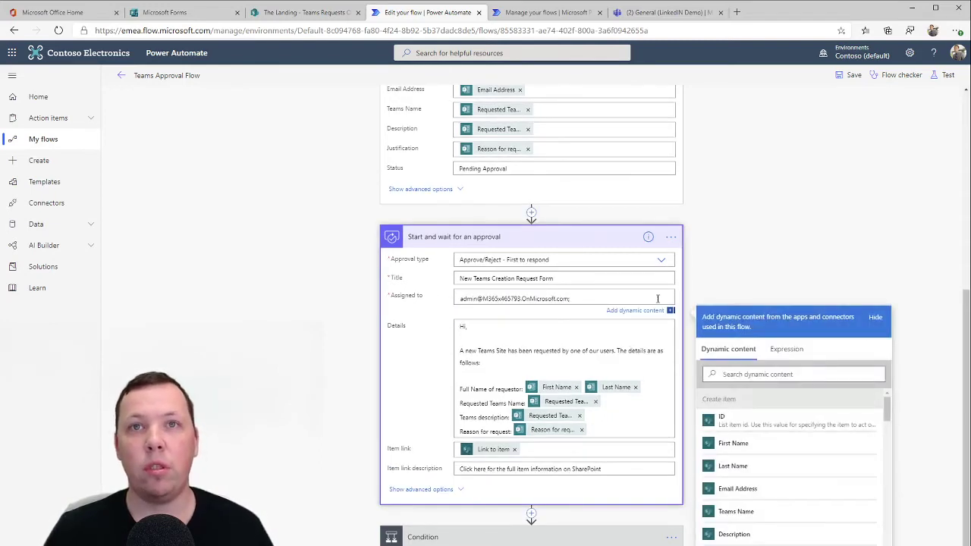
{"action": "left_click", "coordinate": [494, 338]}
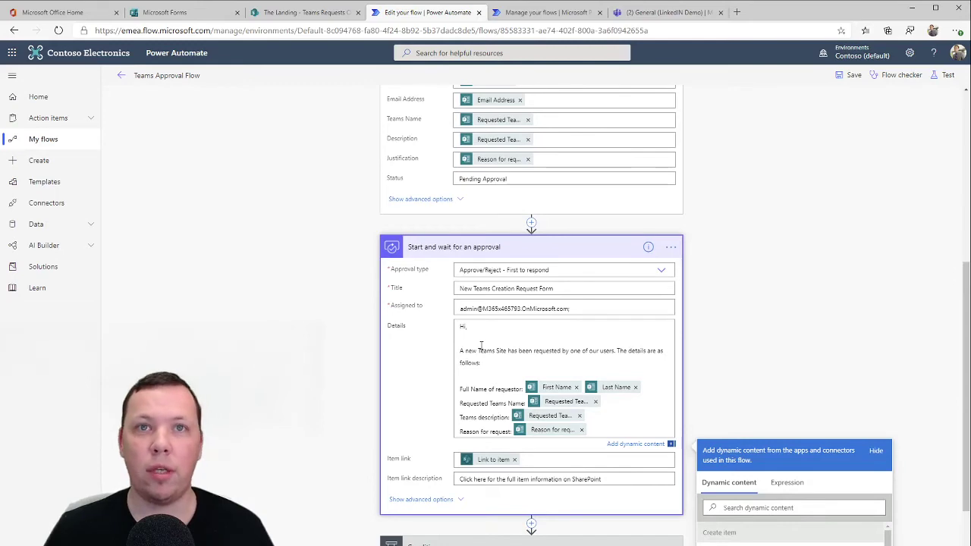
{"action": "scroll", "coordinate": [481, 345], "scroll_direction": "down", "scroll_amount": 1}
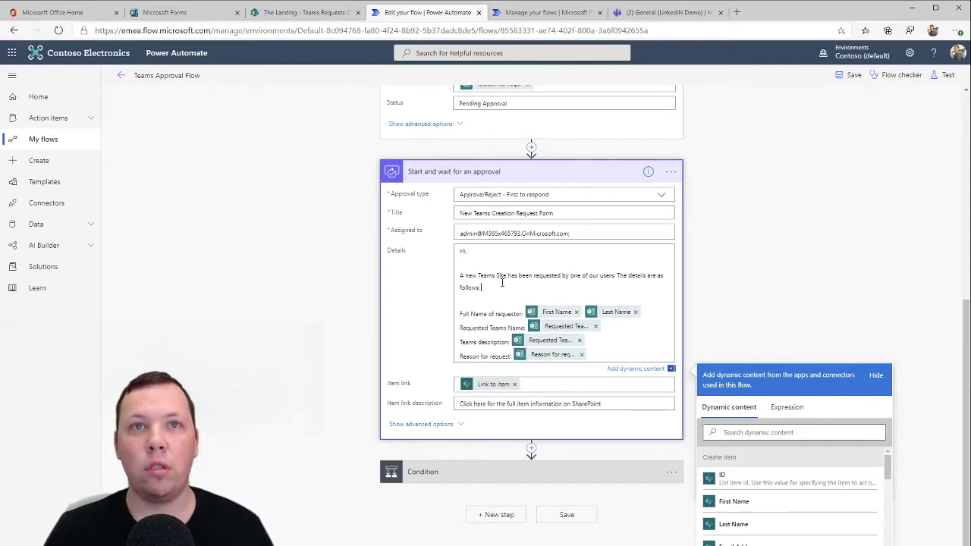
{"action": "scroll", "coordinate": [502, 282], "scroll_direction": "down", "scroll_amount": 1}
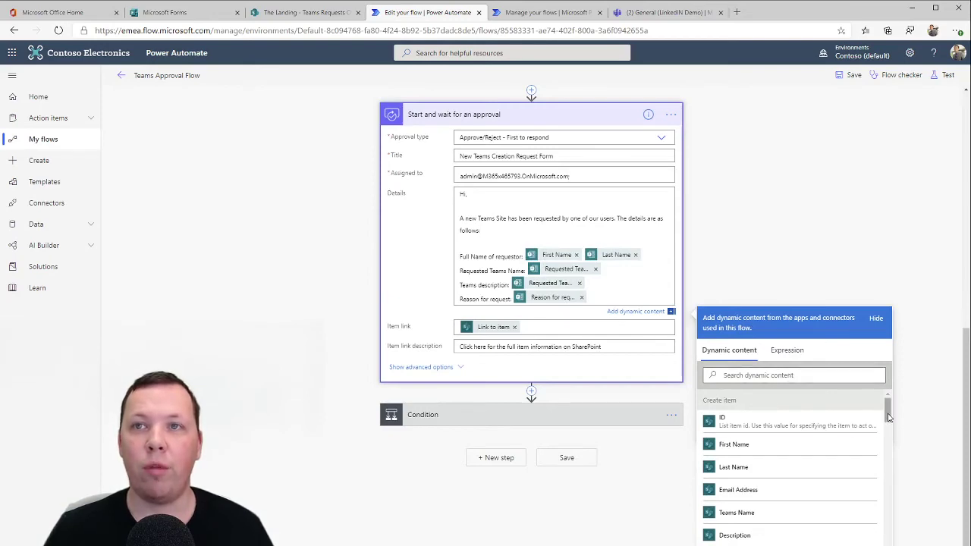
{"action": "left_click_drag", "start_coordinate": [888, 416], "coordinate": [887, 468]}
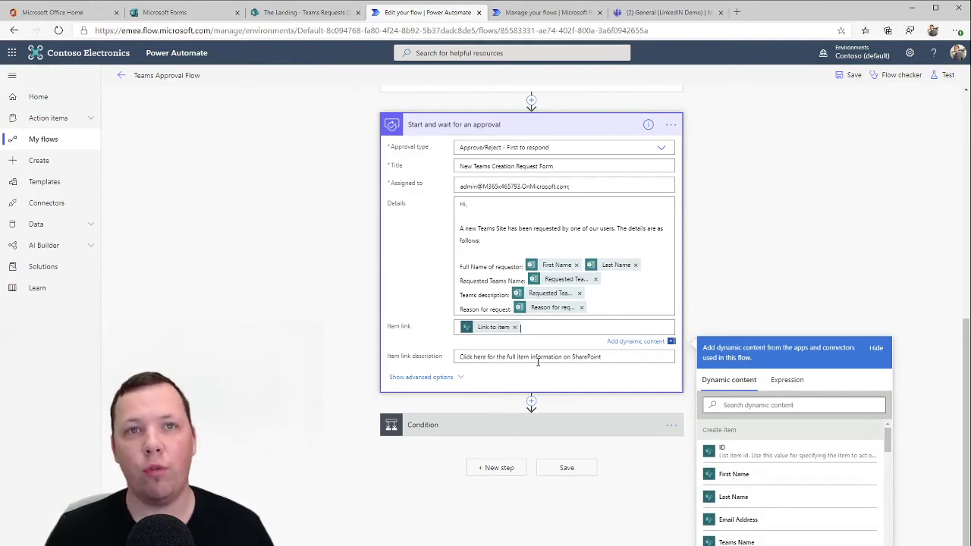
{"action": "left_click", "coordinate": [312, 261]}
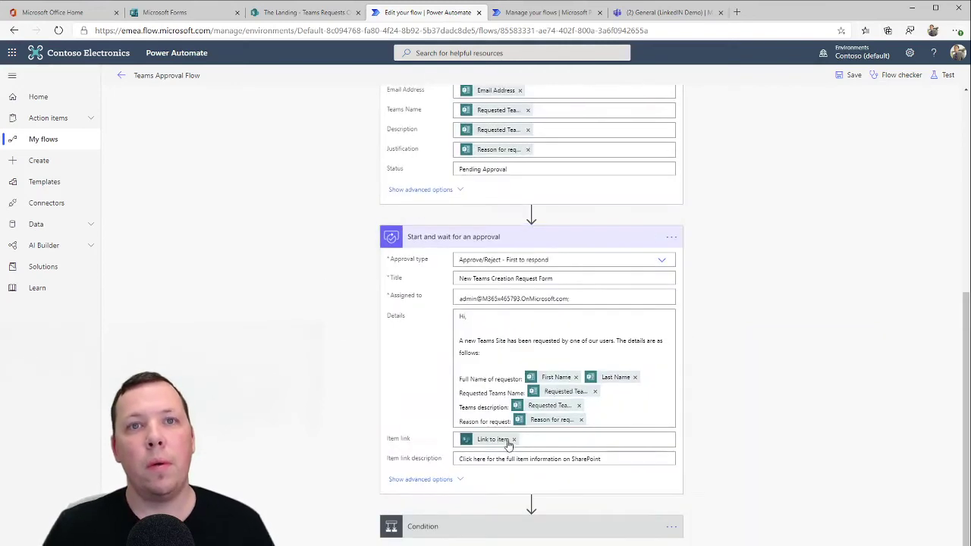
Inspect the Condition comparing Outcome to Approve, and the rejection branch's Update item 2 setting Status Rejected
{"action": "left_click", "coordinate": [531, 527]}
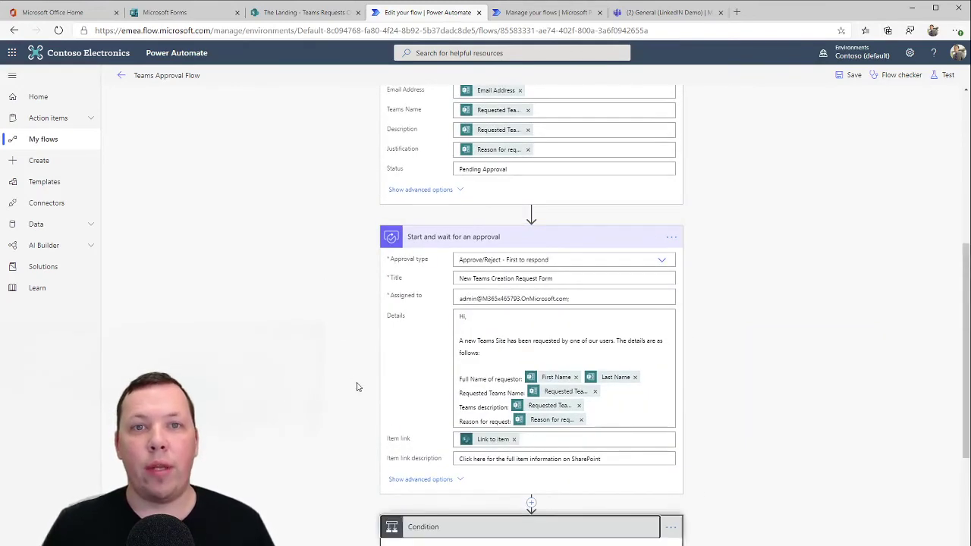
{"action": "scroll", "coordinate": [348, 364], "scroll_direction": "down", "scroll_amount": 4}
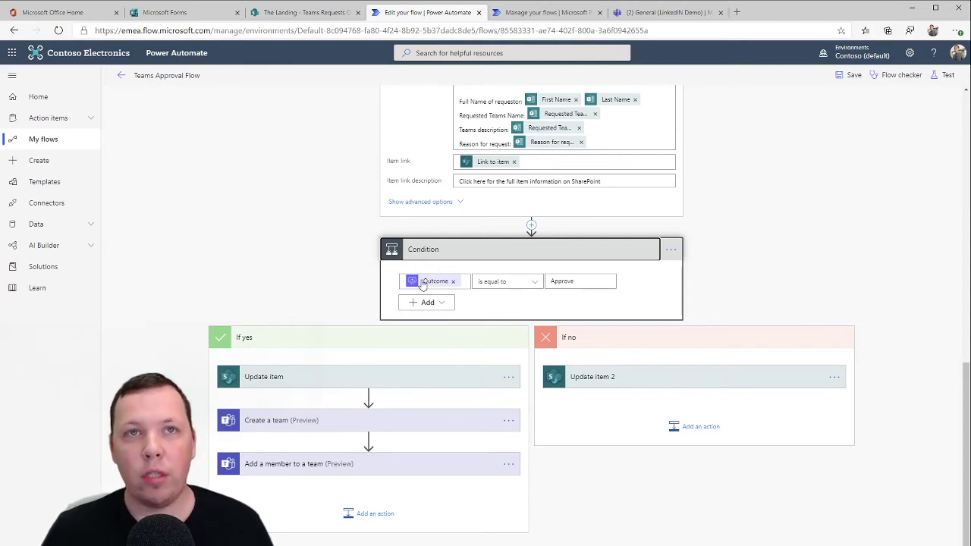
{"action": "left_click", "coordinate": [423, 284]}
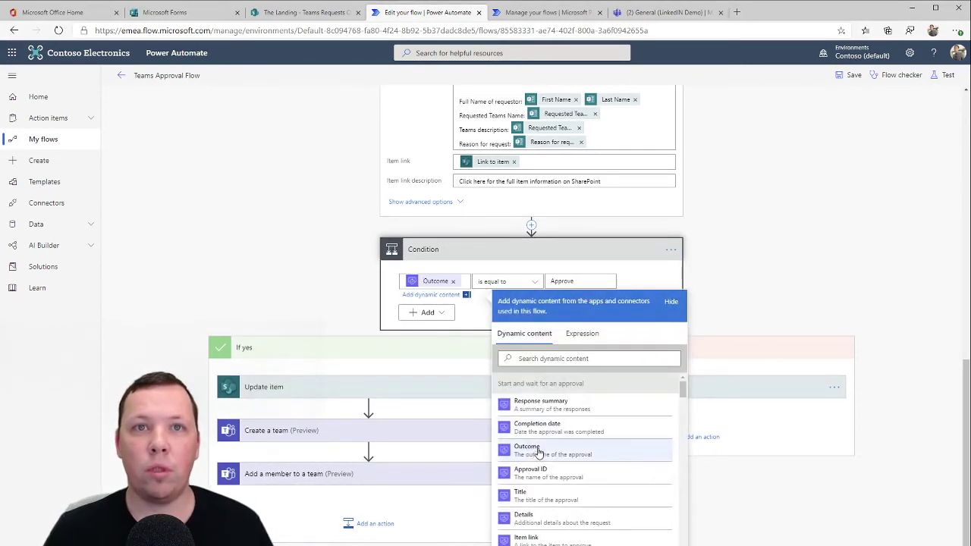
{"action": "left_click", "coordinate": [331, 224]}
{"action": "left_click", "coordinate": [551, 281]}
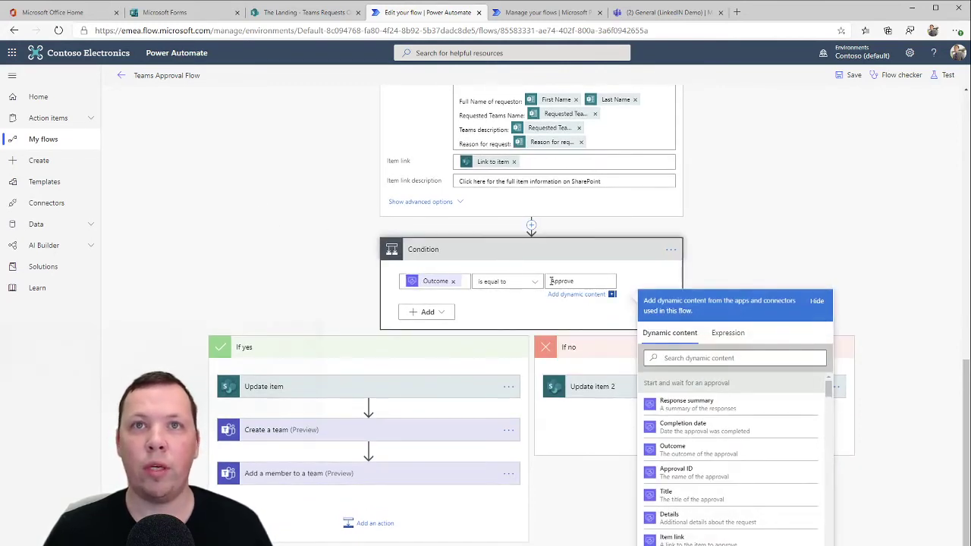
{"action": "left_click", "coordinate": [279, 240]}
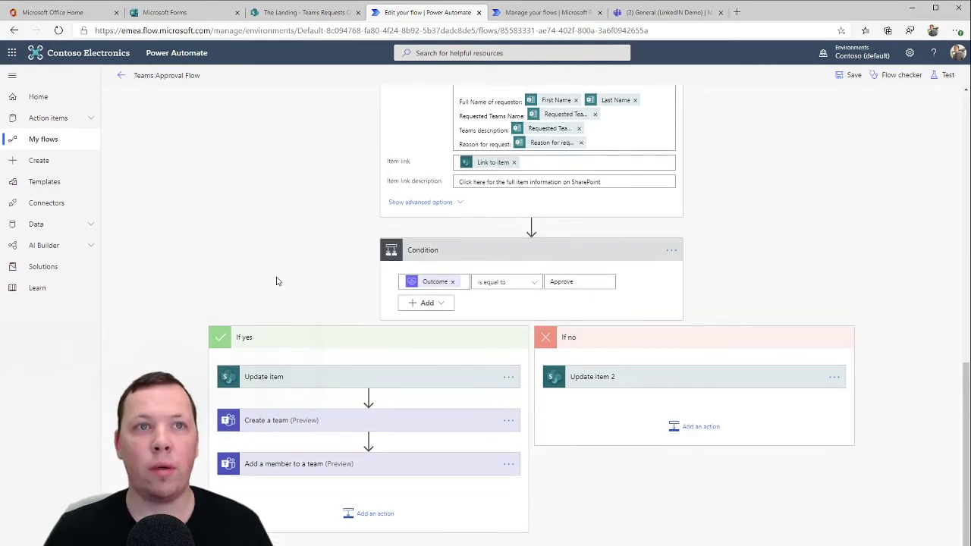
{"action": "left_click", "coordinate": [621, 381]}
{"action": "scroll", "coordinate": [683, 375], "scroll_direction": "down", "scroll_amount": 1}
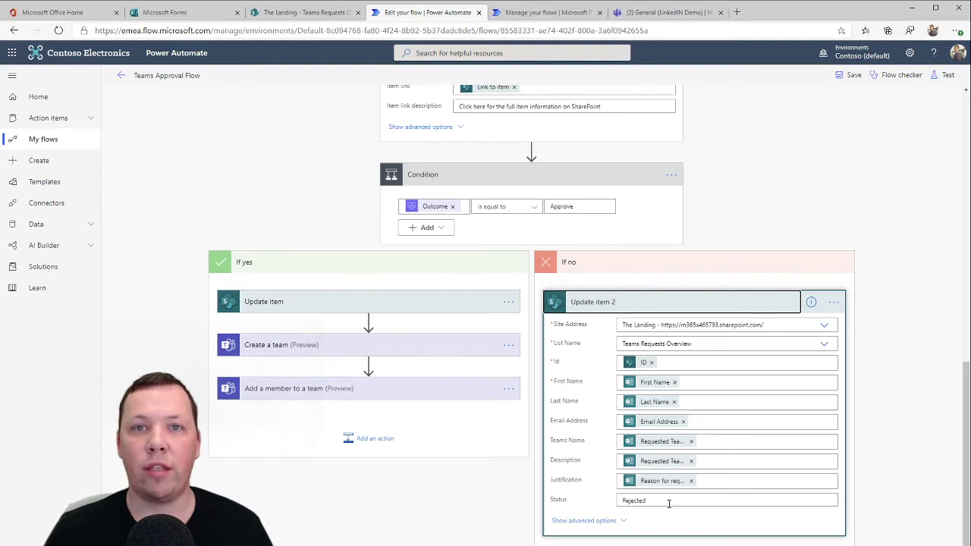
Expand the If yes branch's Update item, which sets Status Approved, and the Create a team step
{"action": "left_click_drag", "start_coordinate": [667, 502], "coordinate": [620, 503]}
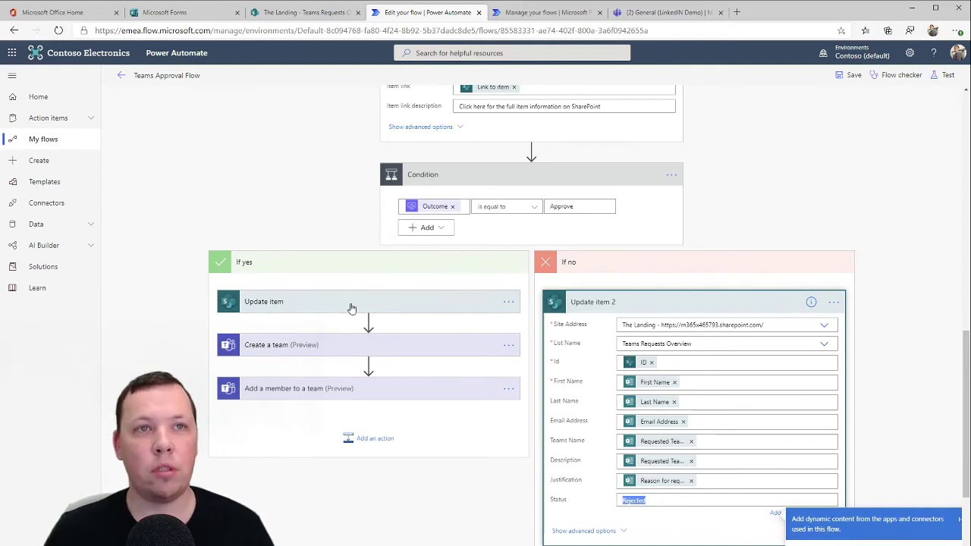
{"action": "left_click", "coordinate": [351, 303]}
{"action": "scroll", "coordinate": [352, 309], "scroll_direction": "down", "scroll_amount": 1}
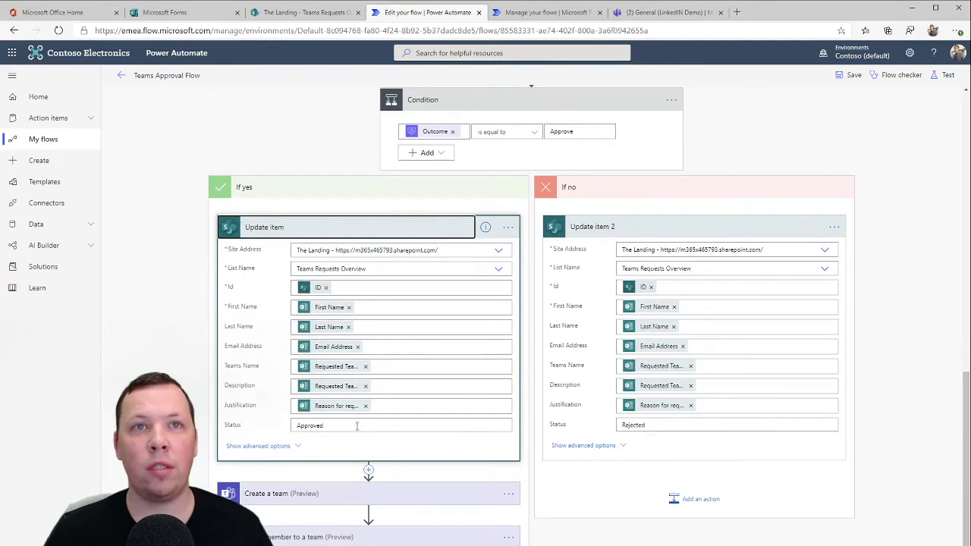
{"action": "scroll", "coordinate": [368, 470], "scroll_direction": "down", "scroll_amount": 1}
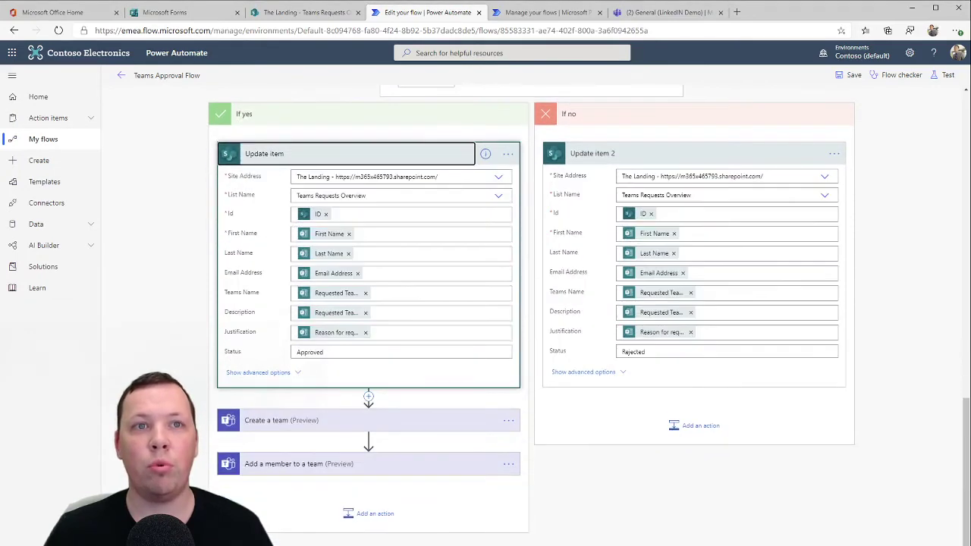
{"action": "left_click", "coordinate": [364, 423]}
{"action": "scroll", "coordinate": [291, 421], "scroll_direction": "down", "scroll_amount": 1}
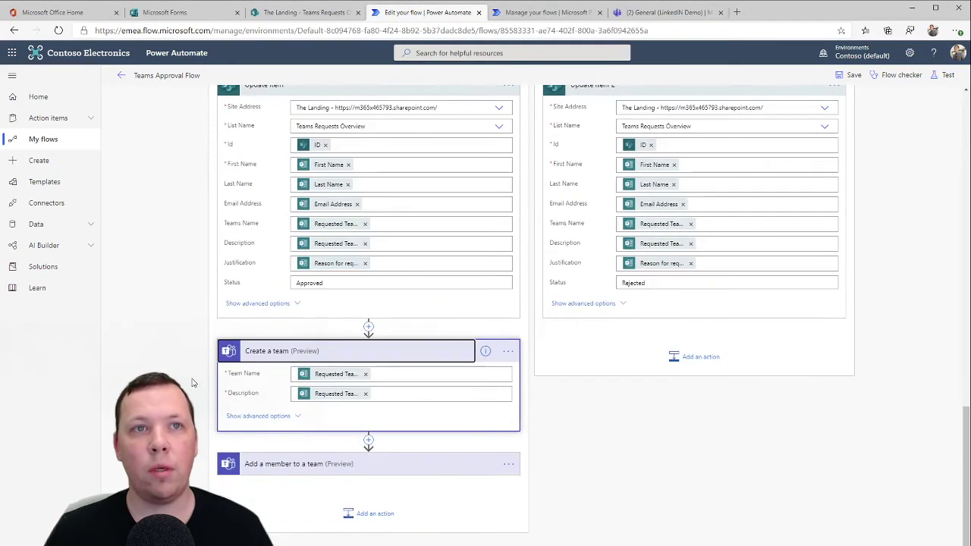
Inspect the dynamic values used for Create a team's Team Name and Description
{"action": "left_click", "coordinate": [310, 379]}
{"action": "left_click", "coordinate": [311, 375]}
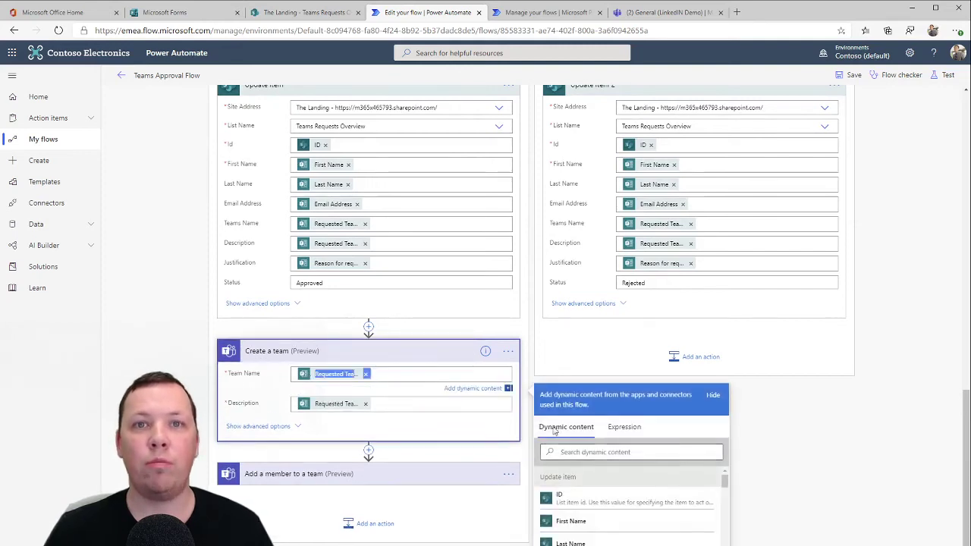
{"action": "left_click", "coordinate": [324, 403]}
{"action": "left_click", "coordinate": [158, 358]}
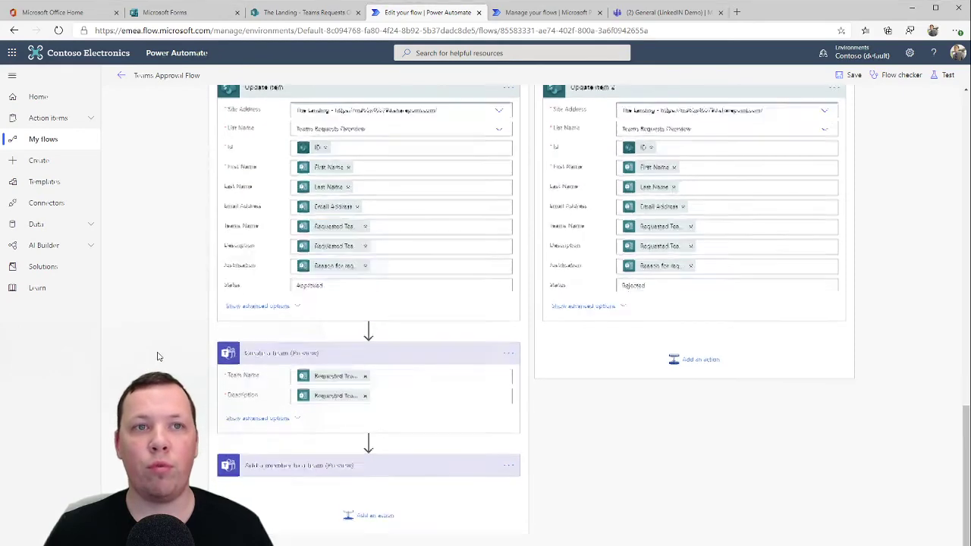
Review Add a member to a team: Team set to New Team ID, user AAD ID, and owner option
{"action": "left_click", "coordinate": [279, 463]}
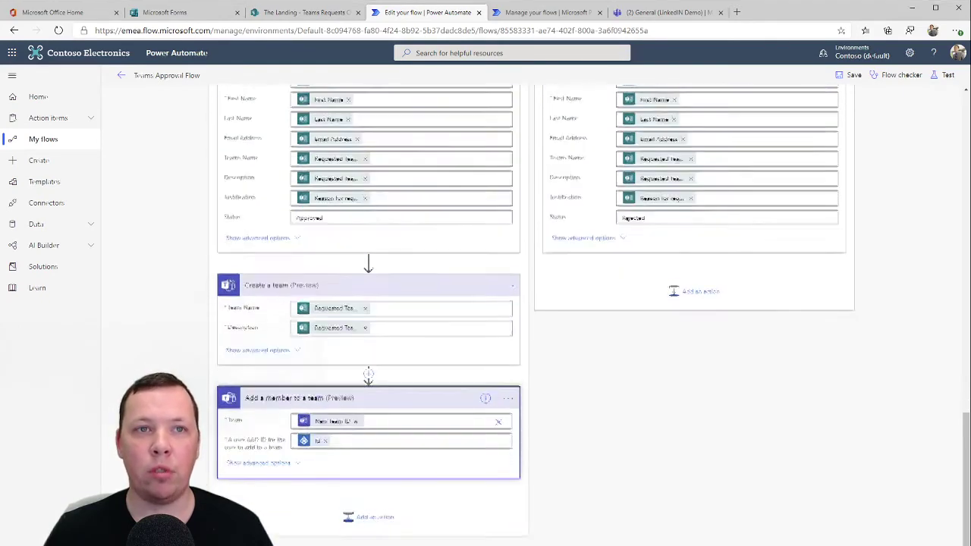
{"action": "left_click", "coordinate": [390, 423]}
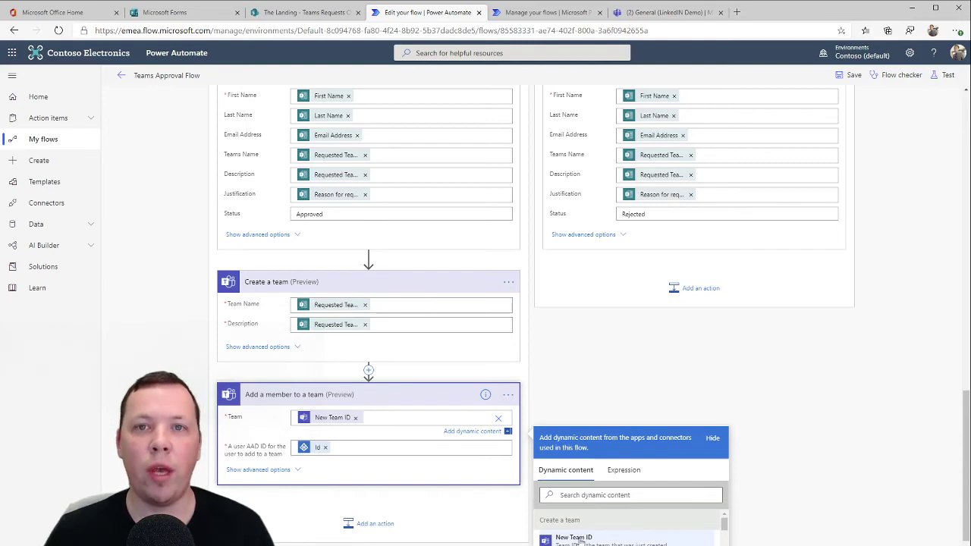
{"action": "left_click", "coordinate": [356, 448]}
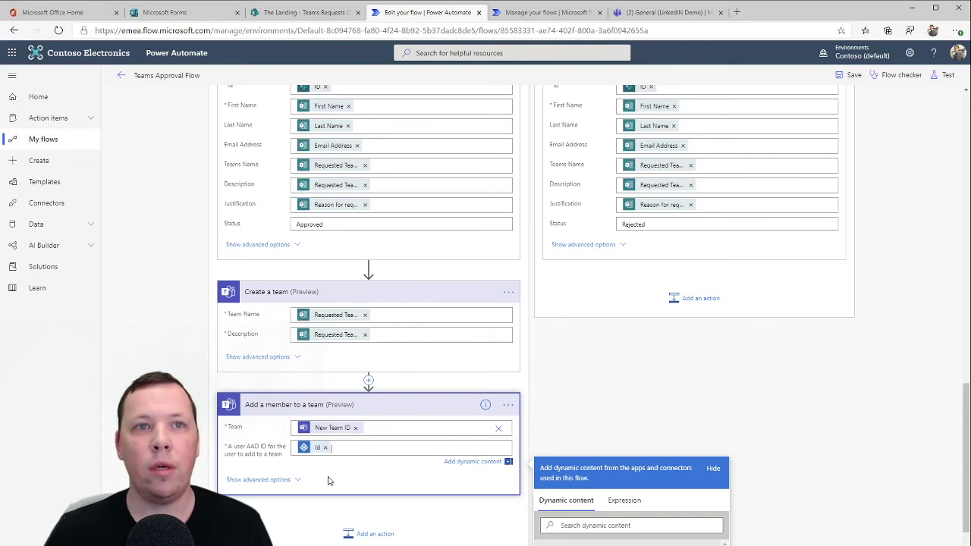
{"action": "left_click", "coordinate": [295, 482]}
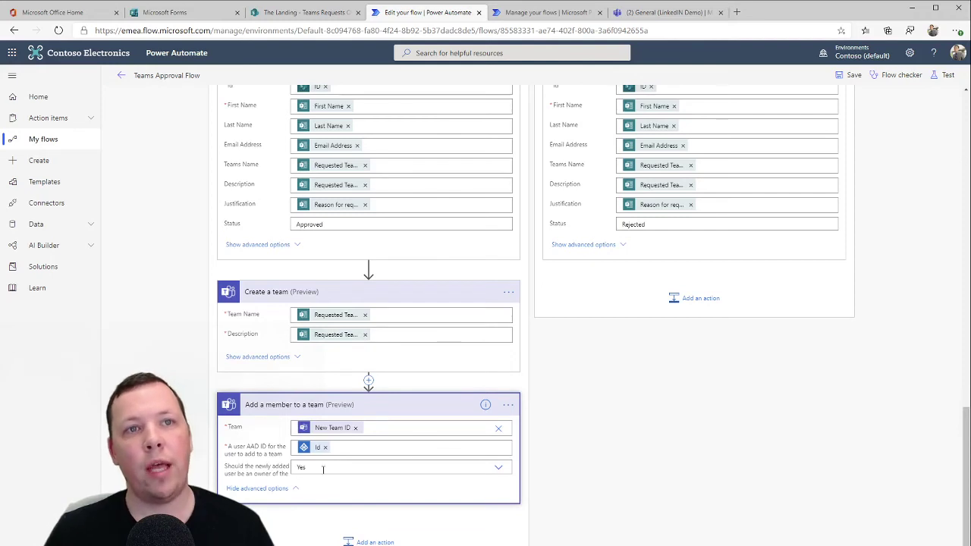
Save the Teams Approval Flow and go back to the Microsoft Forms request form
{"action": "left_click", "coordinate": [848, 77]}
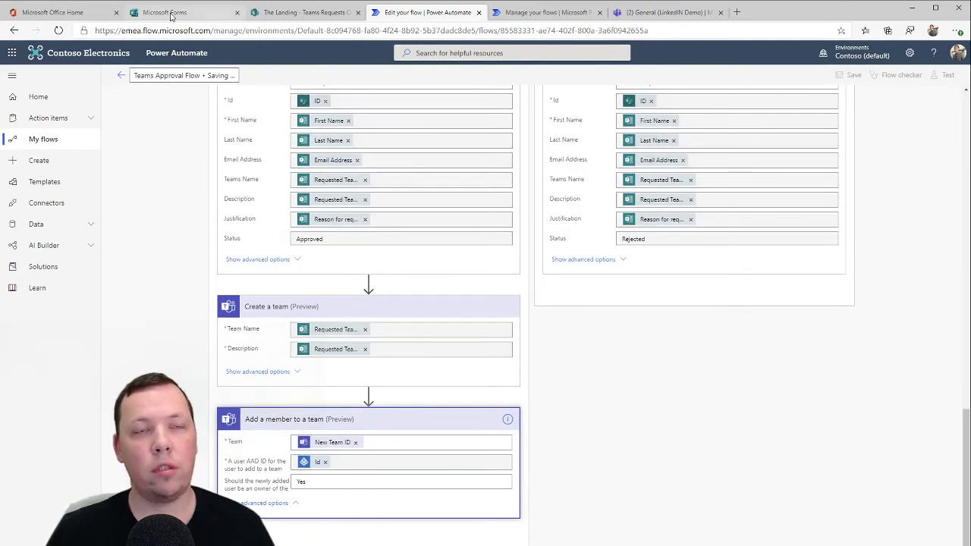
{"action": "left_click", "coordinate": [171, 12]}
{"action": "scroll", "coordinate": [364, 151], "scroll_direction": "up", "scroll_amount": 3}
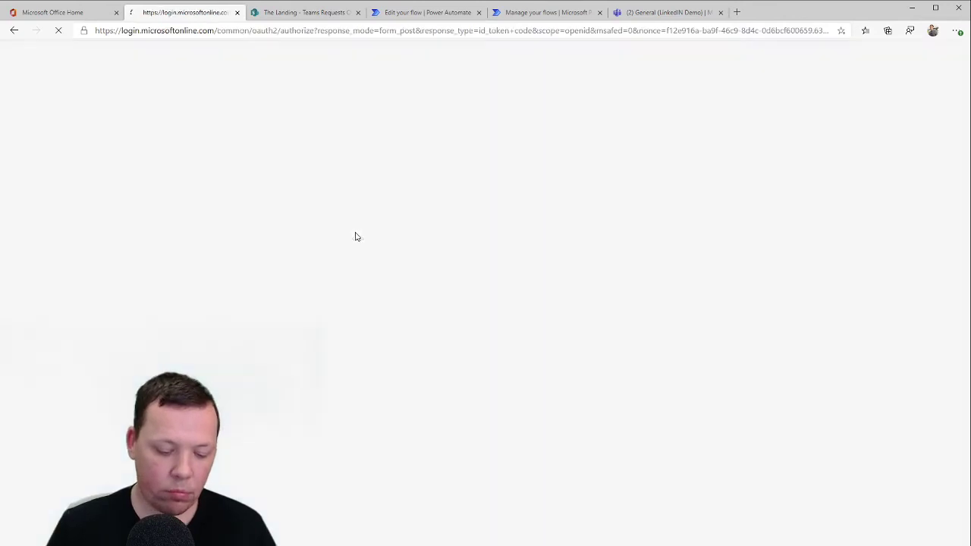
Fill in the requester's first name, last name and e-mail address on the form
{"action": "left_click", "coordinate": [372, 234]}
{"action": "type", "text": "Alex"}
{"action": "key", "text": "Tab"}
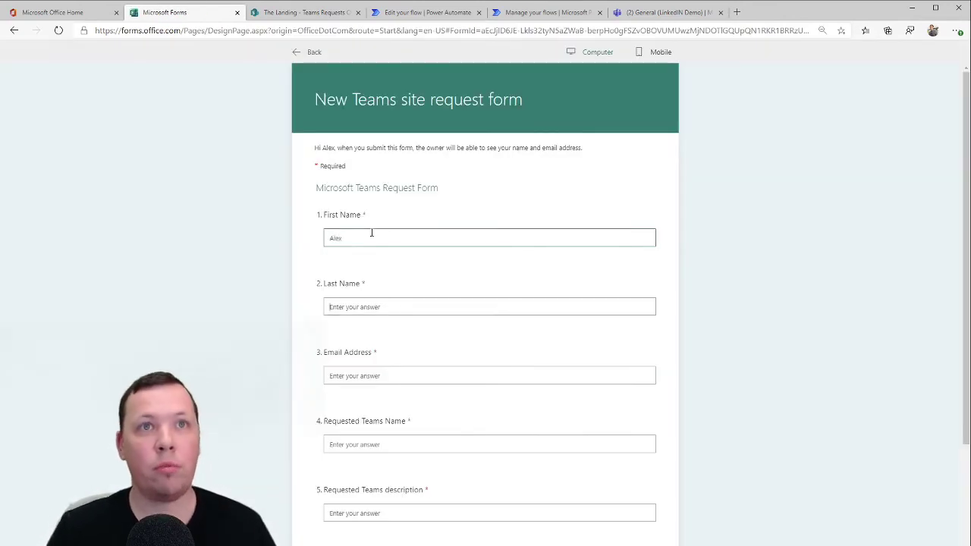
{"action": "type", "text": "Wilber"}
{"action": "key", "text": "Tab"}
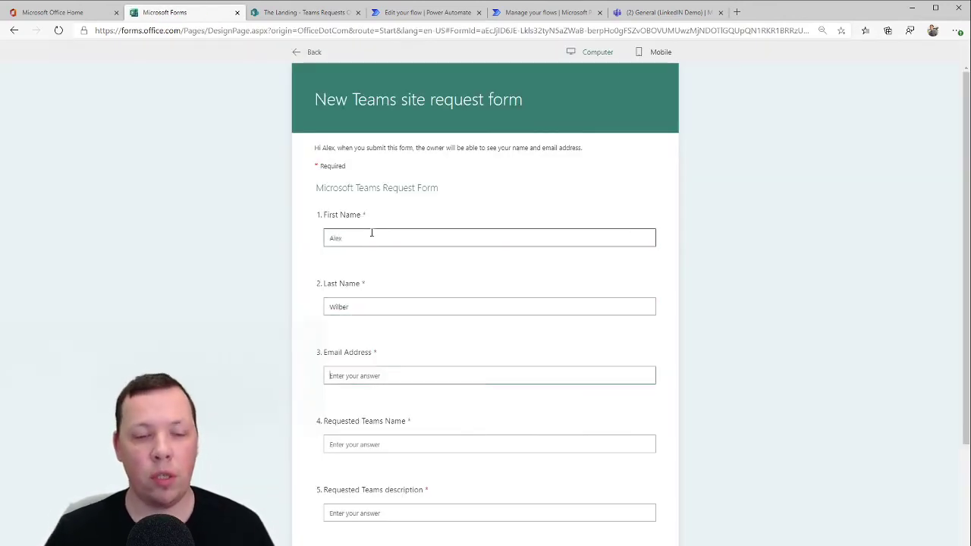
Request team 'YouTube Tutorials', described 'All YouTube tutorial info in one place', reason 'Because I want to demo it', and submit
{"action": "left_click", "coordinate": [363, 445]}
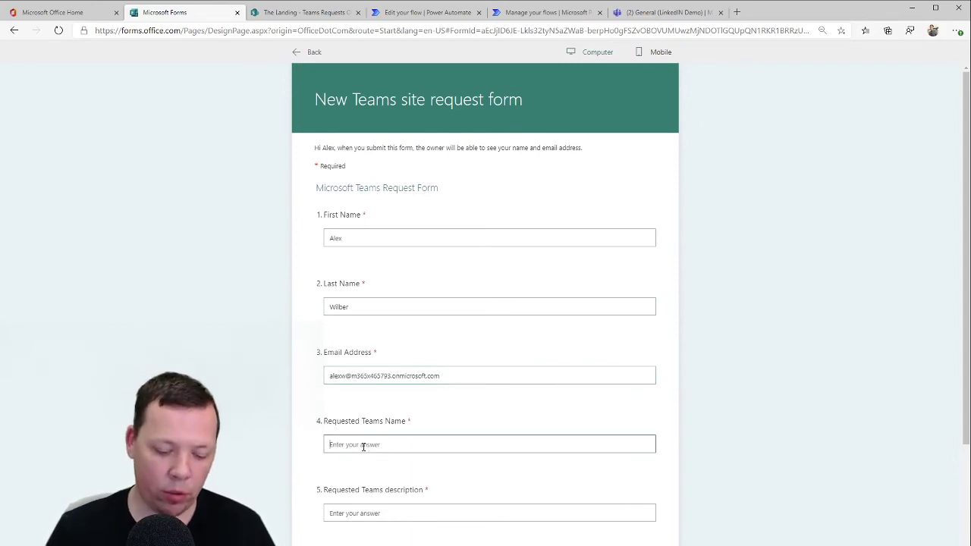
{"action": "type", "text": "YouTube"}
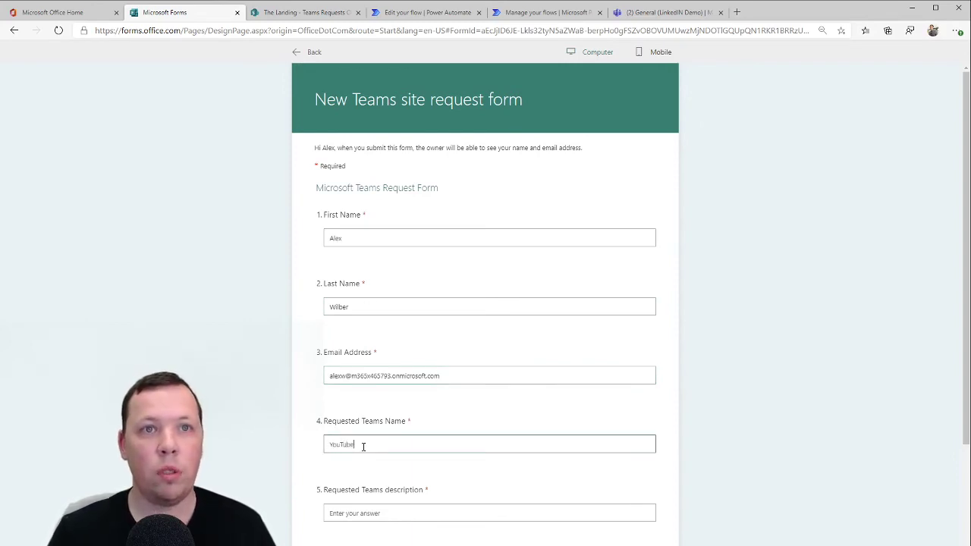
{"action": "type", "text": " Tutorials"}
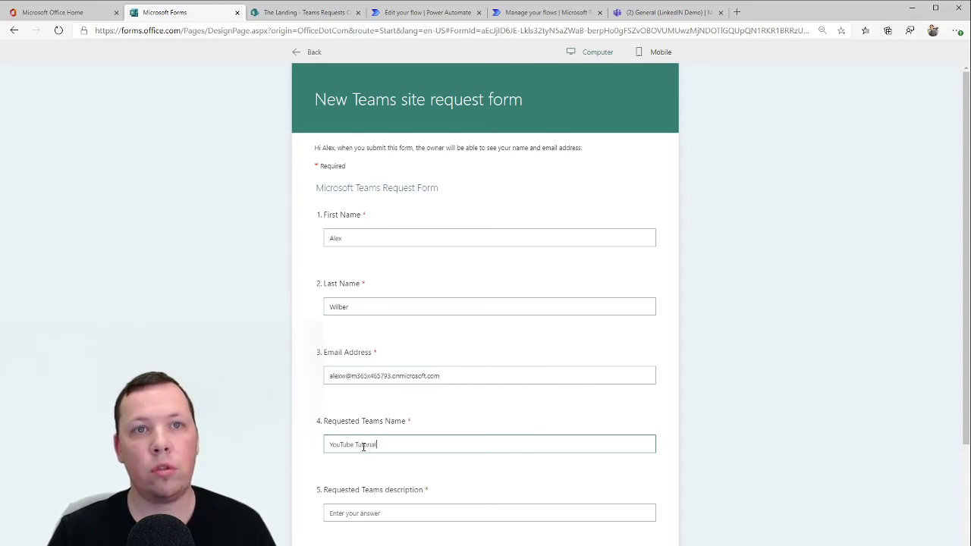
{"action": "key", "text": "Tab"}
{"action": "type", "text": "Because"}
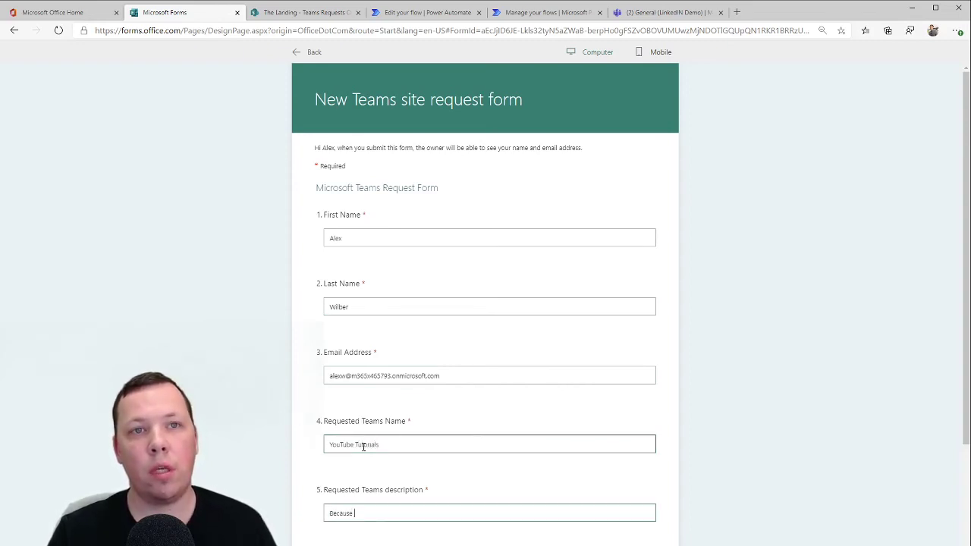
{"action": "key", "text": "ctrl+BackSpace"}
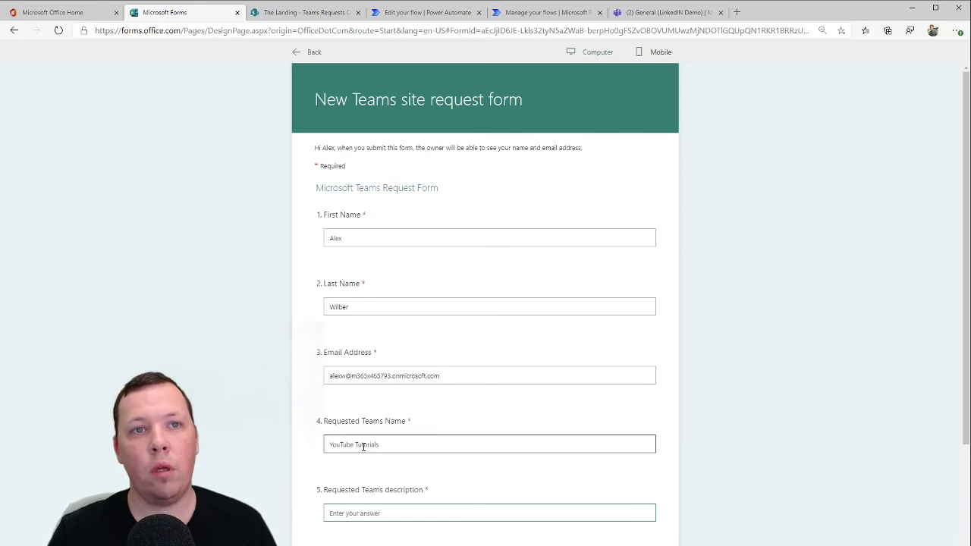
{"action": "type", "text": "All YouTube t"}
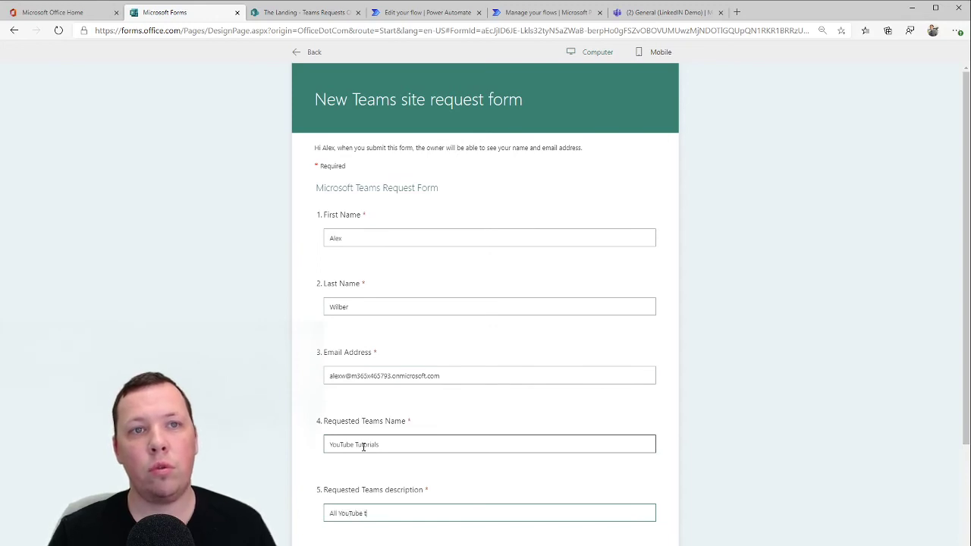
{"action": "type", "text": "utorial info in "}
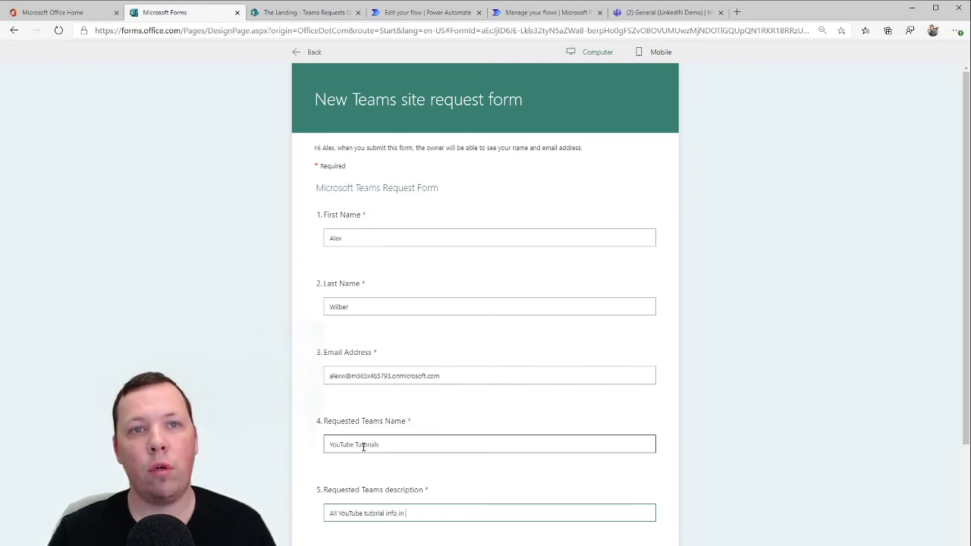
{"action": "type", "text": "one"}
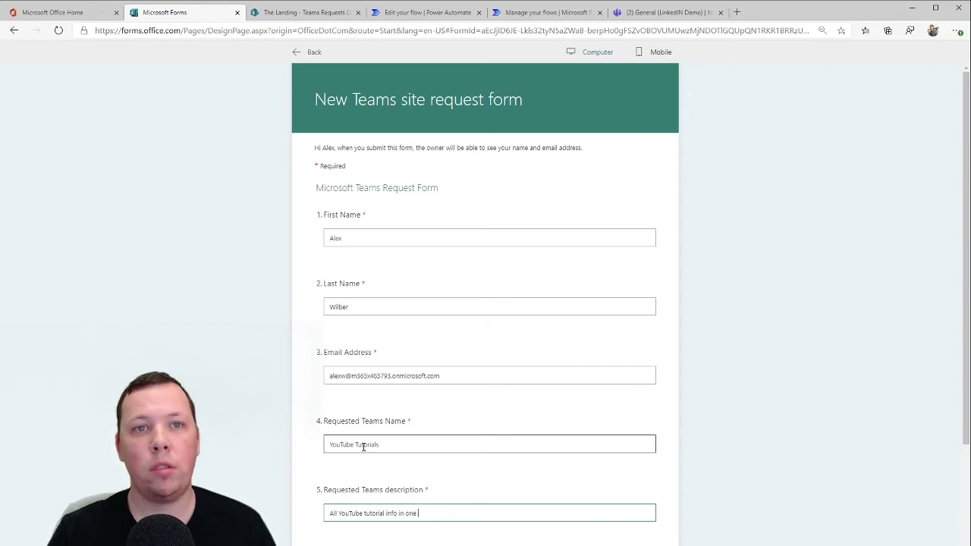
{"action": "type", "text": " place"}
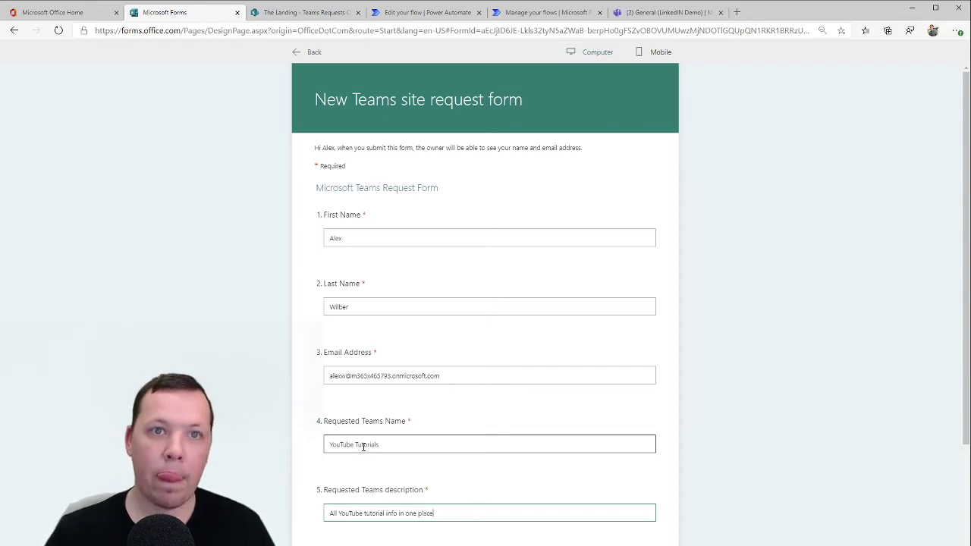
{"action": "scroll", "coordinate": [363, 446], "scroll_direction": "down", "scroll_amount": 2}
{"action": "left_click", "coordinate": [404, 429]}
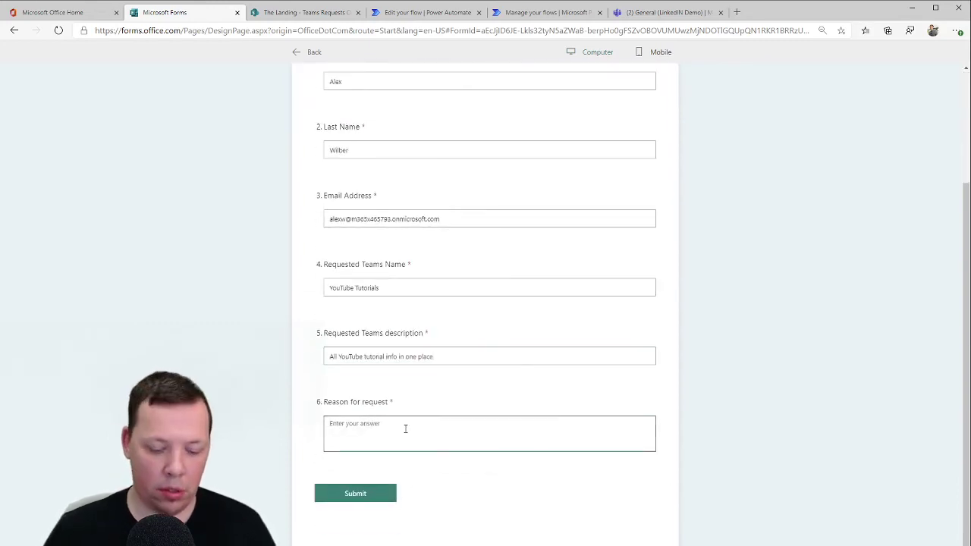
{"action": "type", "text": "Because I"}
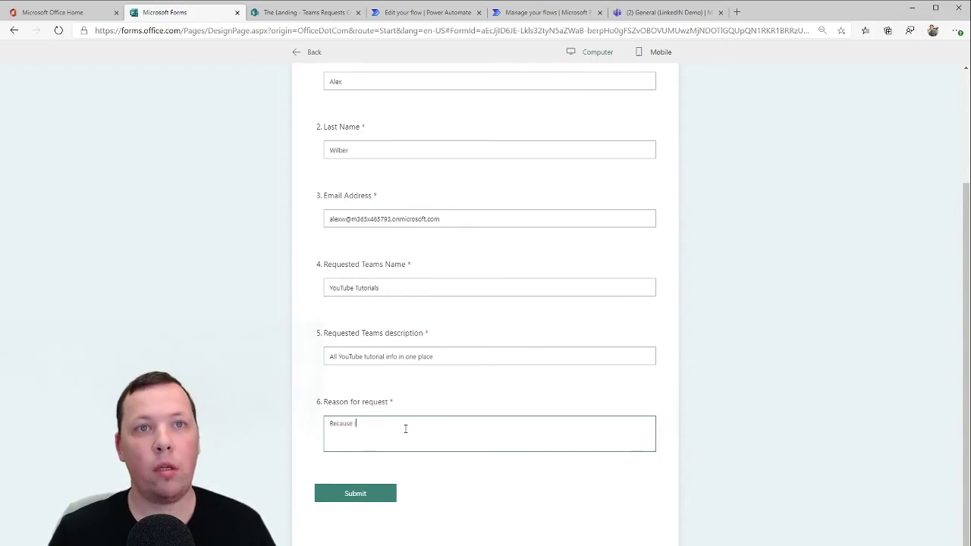
{"action": "type", "text": " want to demo it."}
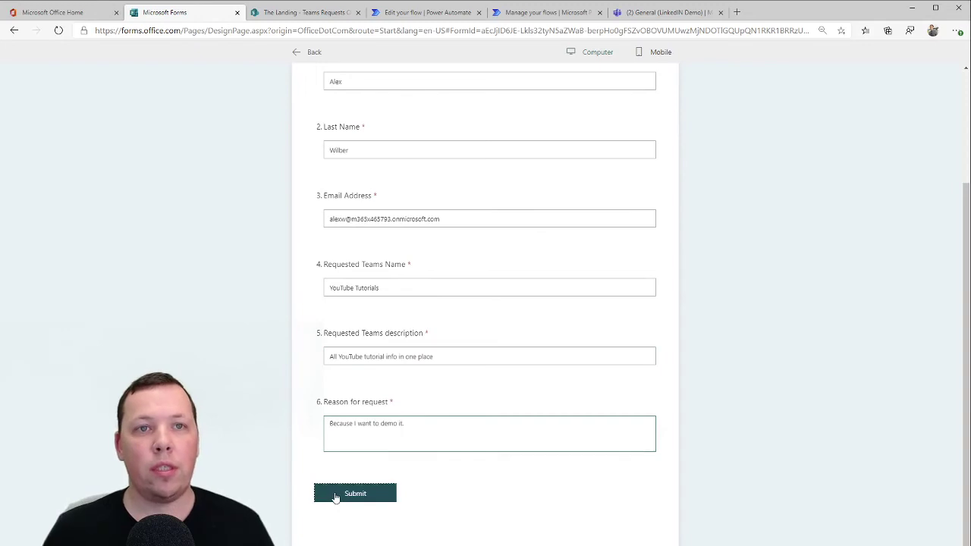
{"action": "left_click", "coordinate": [350, 494]}
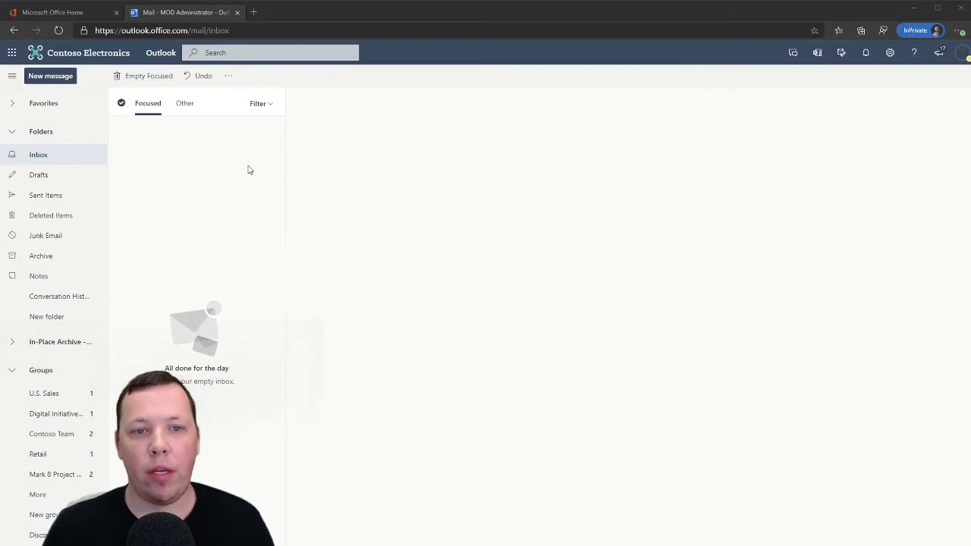
In Outlook, open the New Teams Creation Request Form email and scroll to its Approve/Reject buttons
{"action": "left_click", "coordinate": [247, 169]}
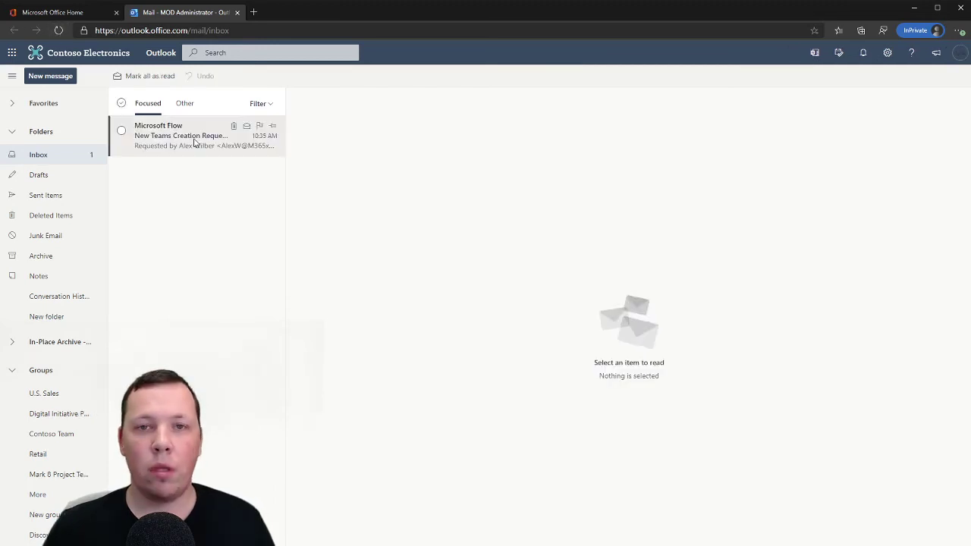
{"action": "left_click", "coordinate": [198, 135]}
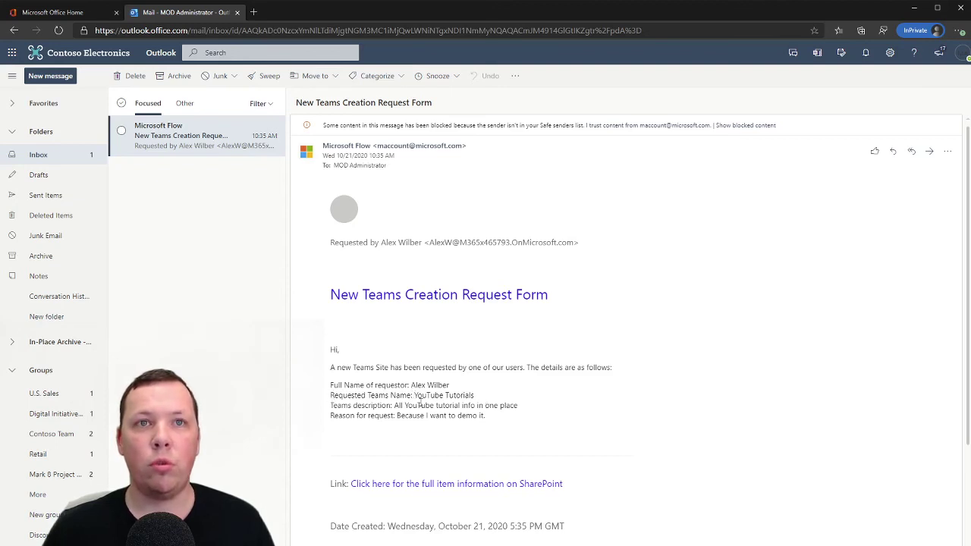
{"action": "scroll", "coordinate": [444, 393], "scroll_direction": "down", "scroll_amount": 2}
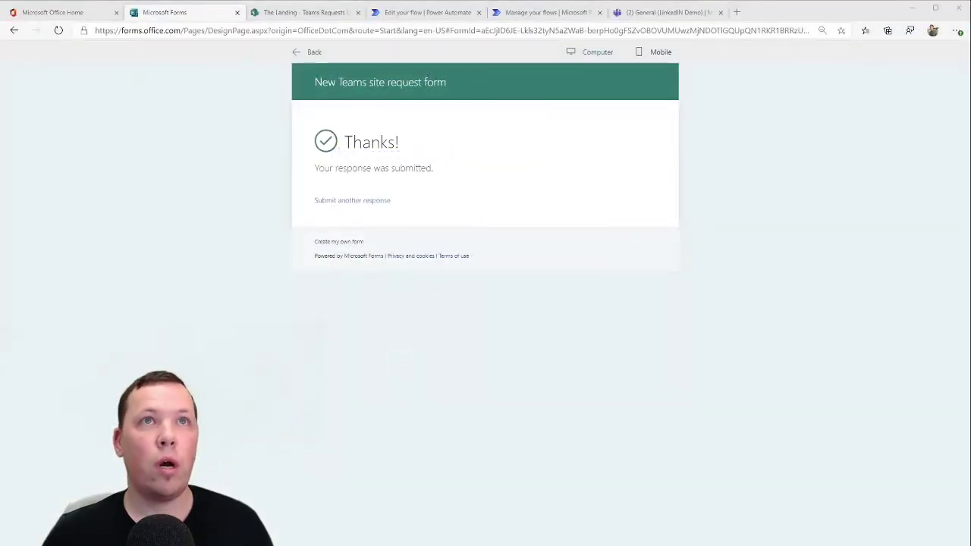
Check that YouTube Tutorials shows Pending Approval in Teams Requests Overview, then return to the approval email
{"action": "left_click", "coordinate": [200, 13]}
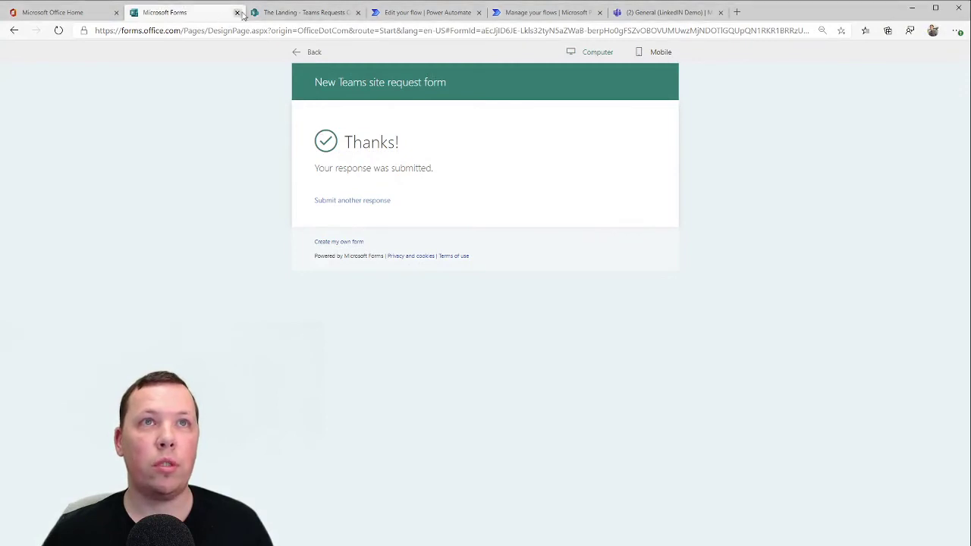
{"action": "left_click", "coordinate": [300, 12]}
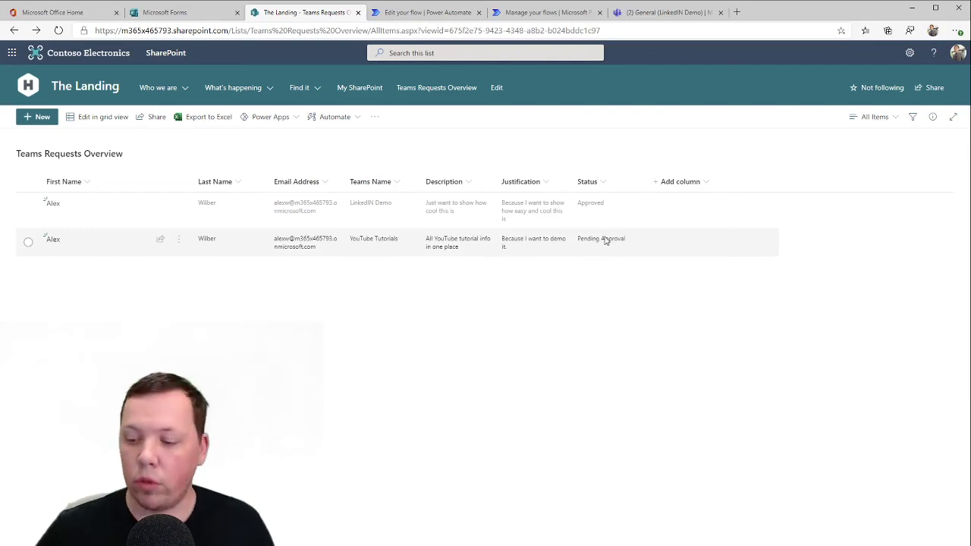
{"action": "key", "text": "alt+Tab"}
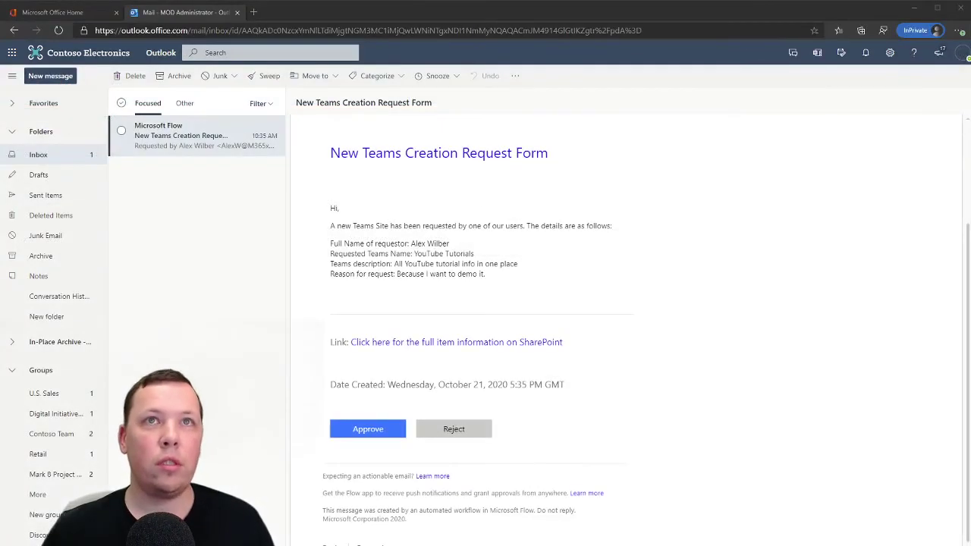
Approve the YouTube Tutorials team request from the email with the comment 'Awesome'
{"action": "left_click", "coordinate": [716, 10]}
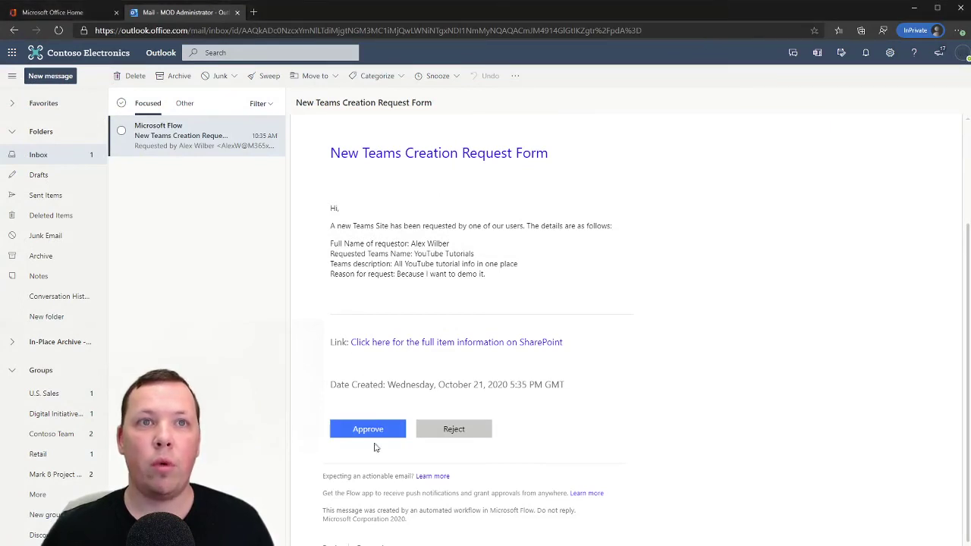
{"action": "left_click", "coordinate": [383, 429]}
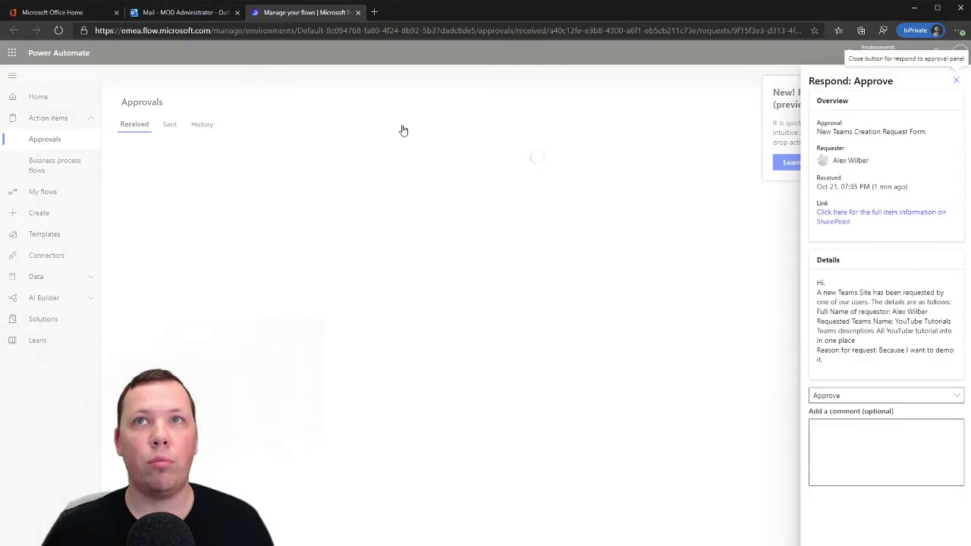
{"action": "left_click", "coordinate": [865, 440]}
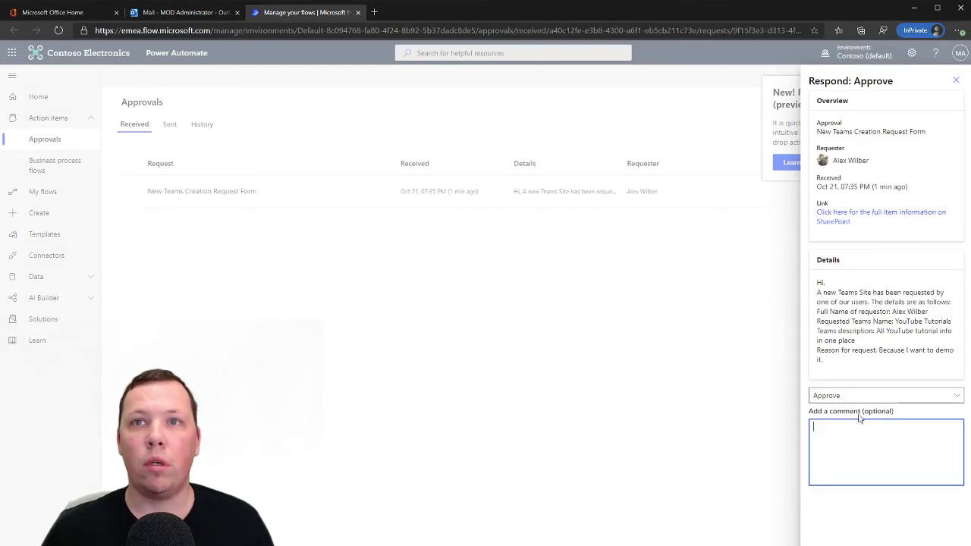
{"action": "type", "text": "A"}
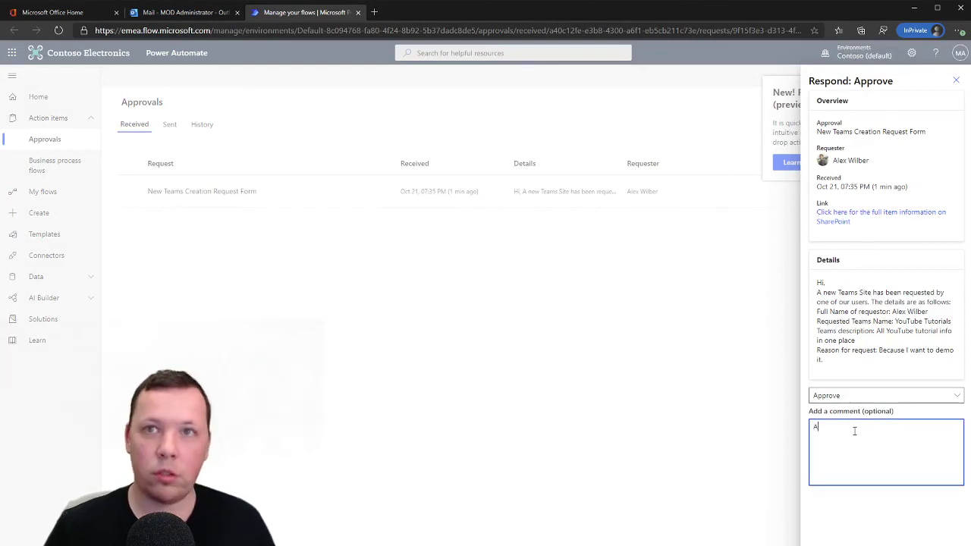
{"action": "type", "text": "wesome"}
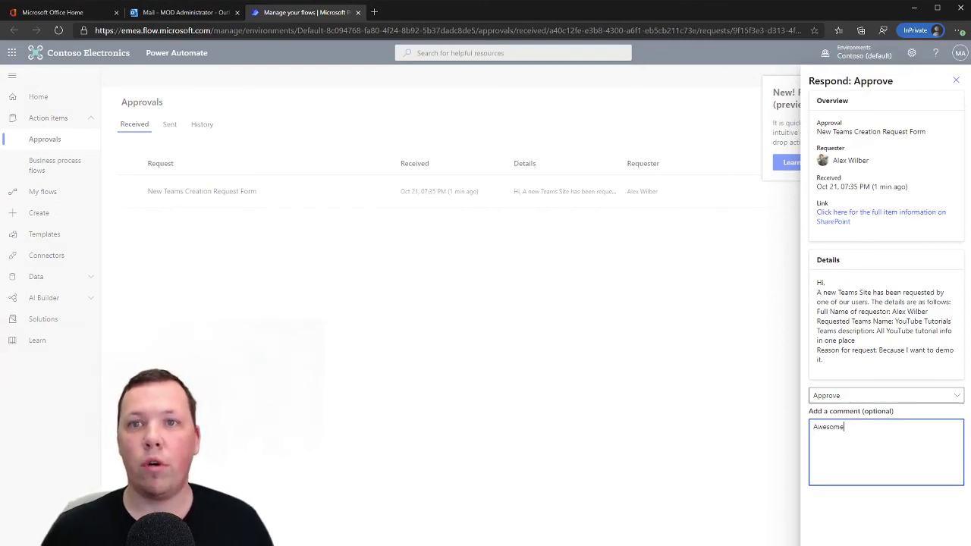
{"action": "scroll", "coordinate": [864, 440], "scroll_direction": "down", "scroll_amount": 3}
{"action": "left_click", "coordinate": [869, 255]}
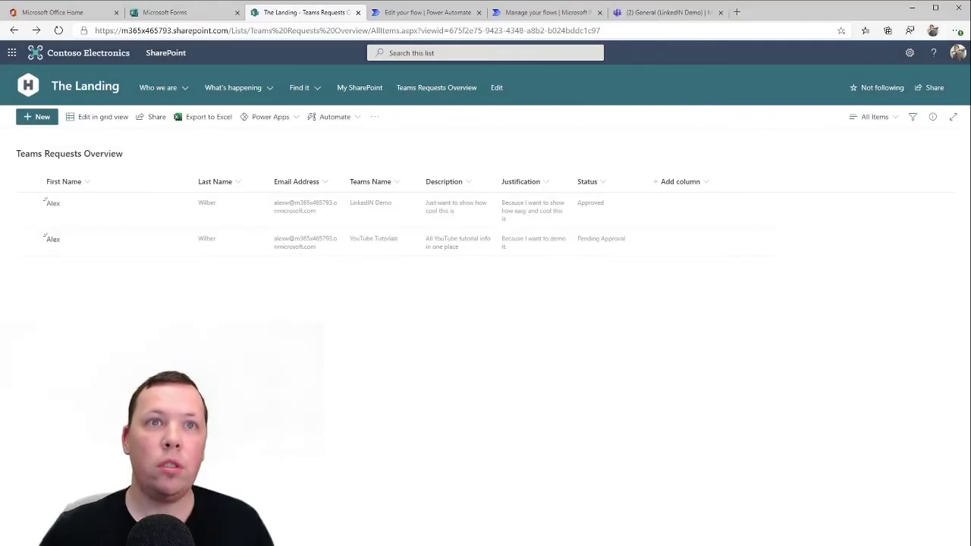
Refresh Teams Requests Overview to confirm YouTube Tutorials is Approved, then switch to Microsoft Teams
{"action": "left_click", "coordinate": [61, 31]}
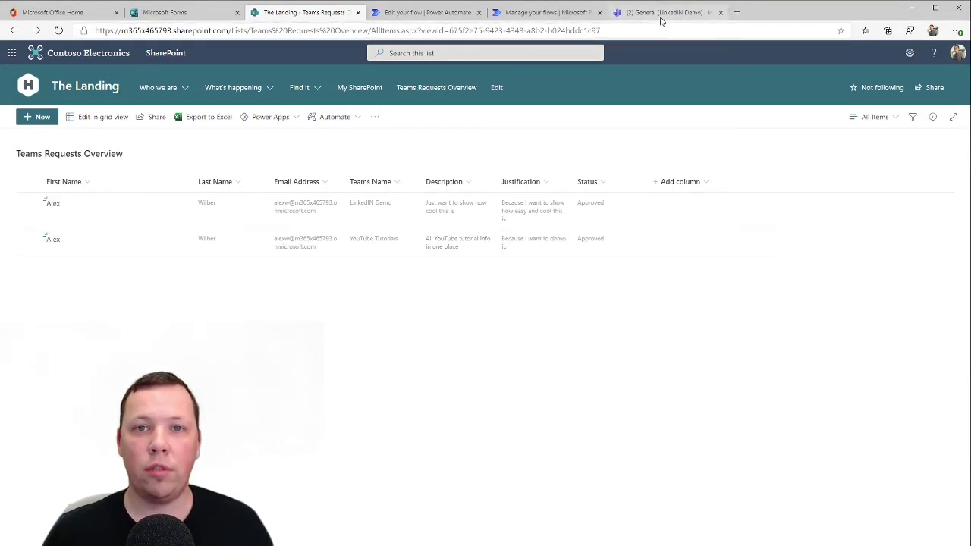
{"action": "left_click", "coordinate": [660, 17]}
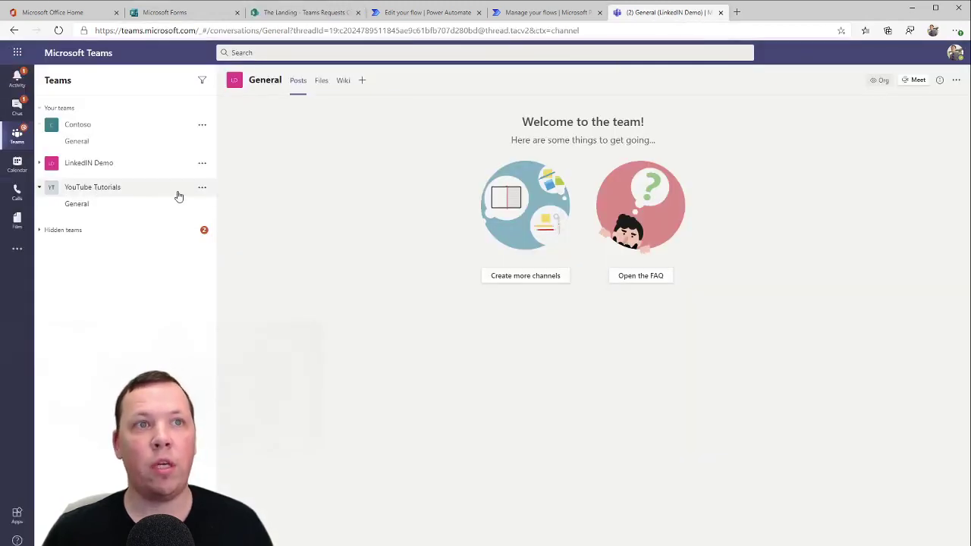
Open Manage team for YouTube Tutorials to view the requester as its sole owner
{"action": "left_click", "coordinate": [202, 190]}
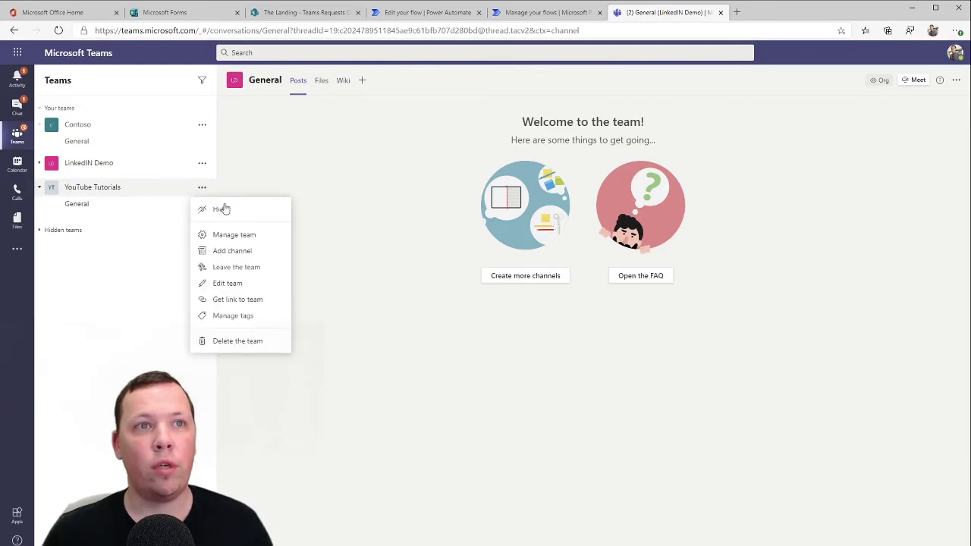
{"action": "left_click", "coordinate": [254, 236]}
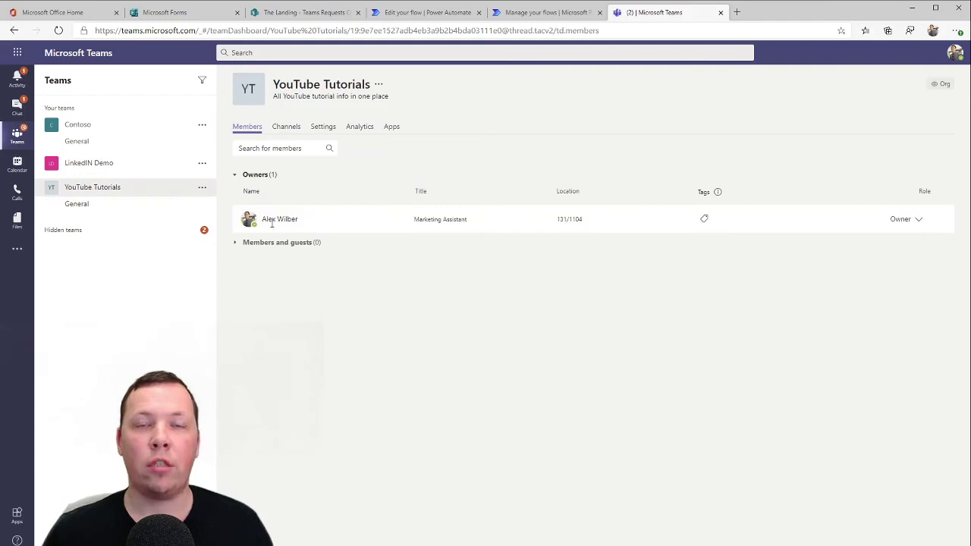
{"action": "mouse_move", "coordinate": [272, 223]}
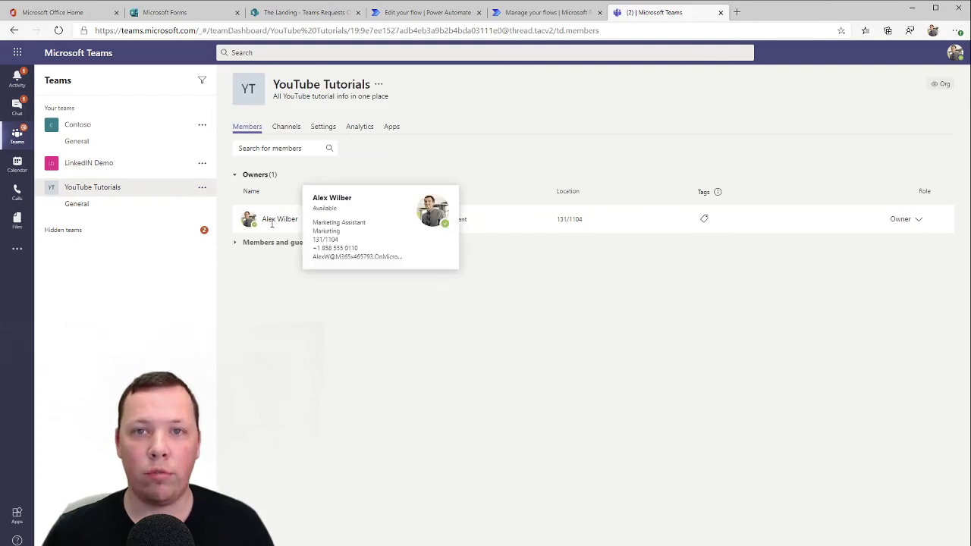